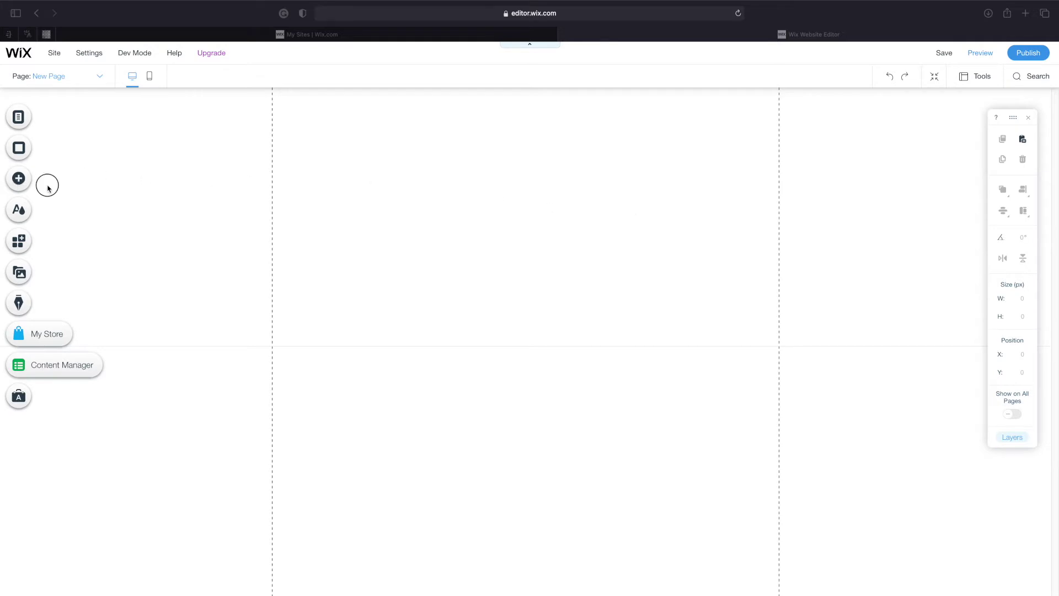
- Drag an 'Add Heading 6' text element onto the blank page near the top centre
click(26, 182)
click(26, 182)
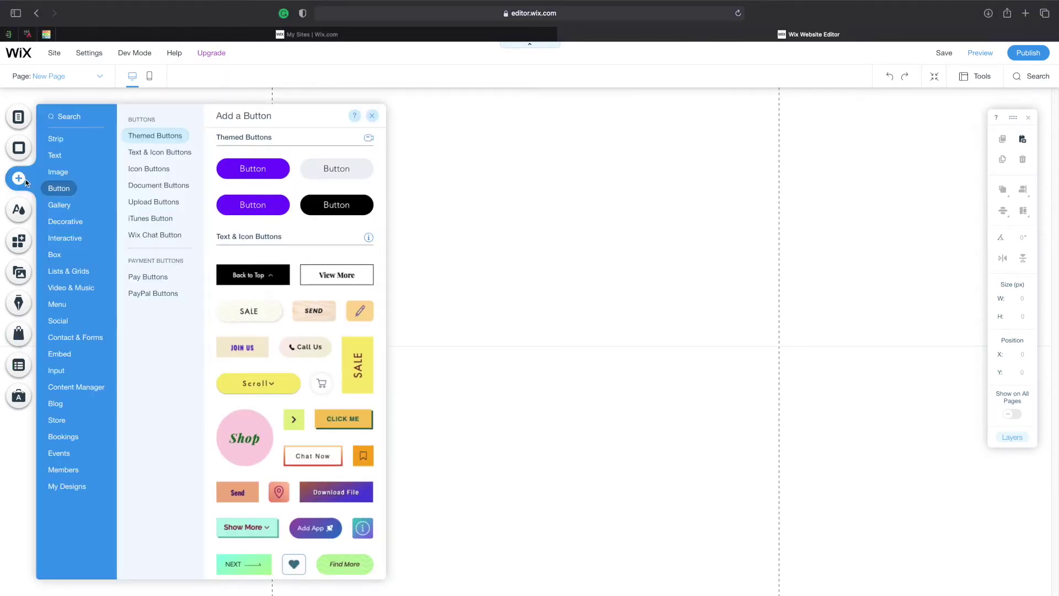
click(55, 156)
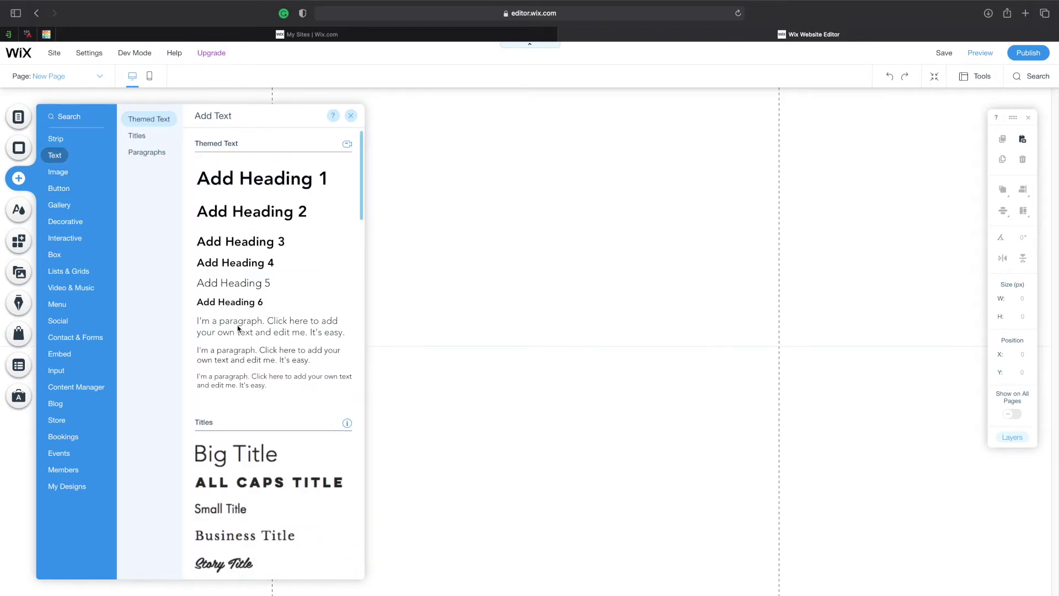
drag(221, 302, 473, 223)
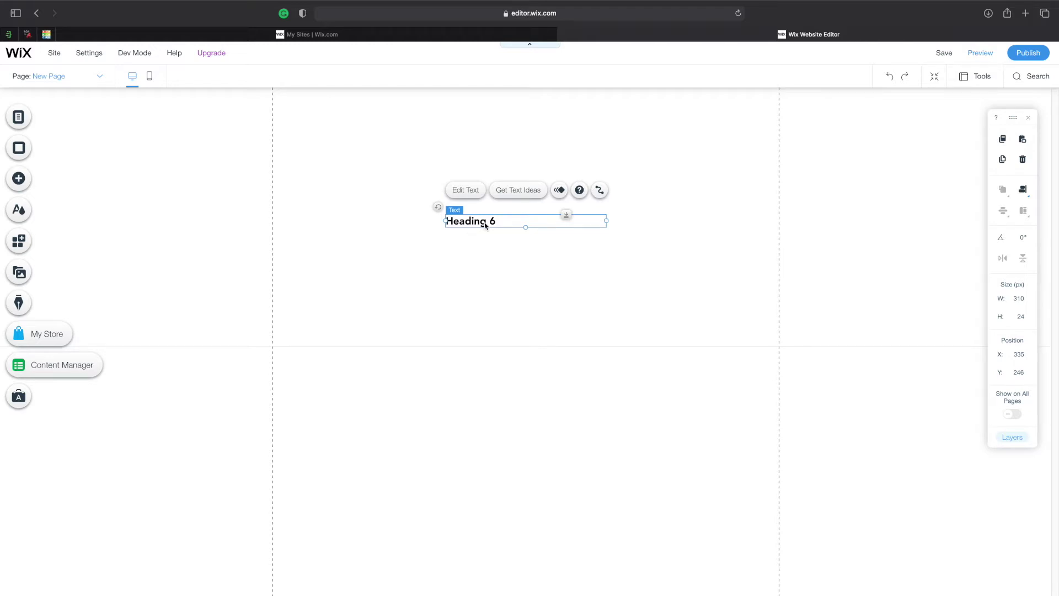
- Replace the Heading 6 placeholder text with 'Hello world'
double_click(485, 222)
text(sjhfgjfgdsjhfgdsjfg)
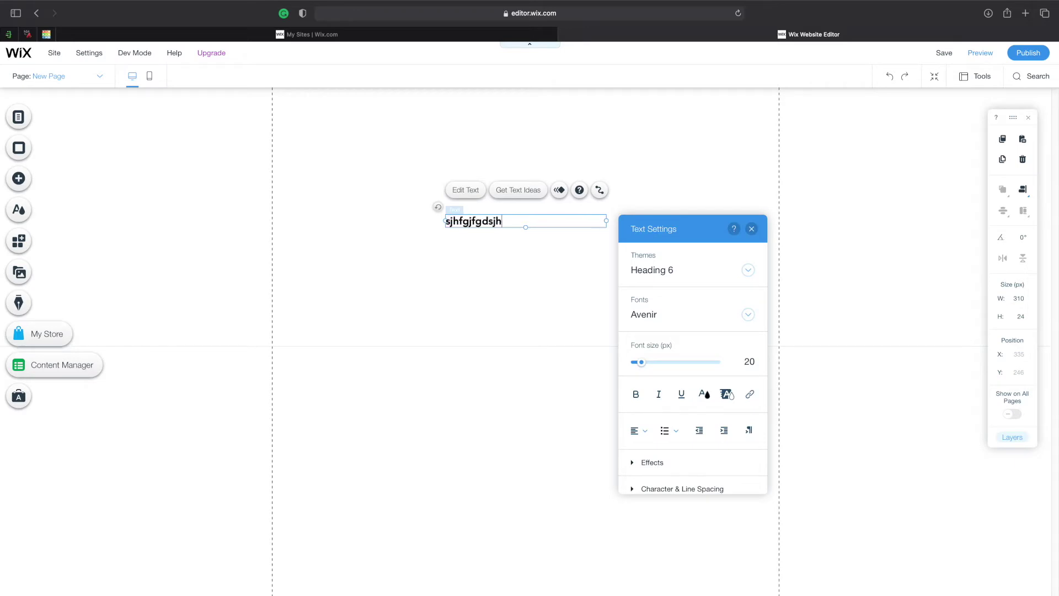
key(BackSpace)
key(BackSpace)
key(BackSpace)
key(BackSpace)
key(BackSpace)
key(BackSpace)
key(BackSpace)
key(BackSpace)
key(BackSpace)
key(BackSpace)
key(BackSpace)
key(BackSpace)
key(BackSpace)
key(BackSpace)
key(BackSpace)
key(BackSpace)
key(BackSpace)
key(BackSpace)
text(Hello world)
scroll(722, 361, down, 3)
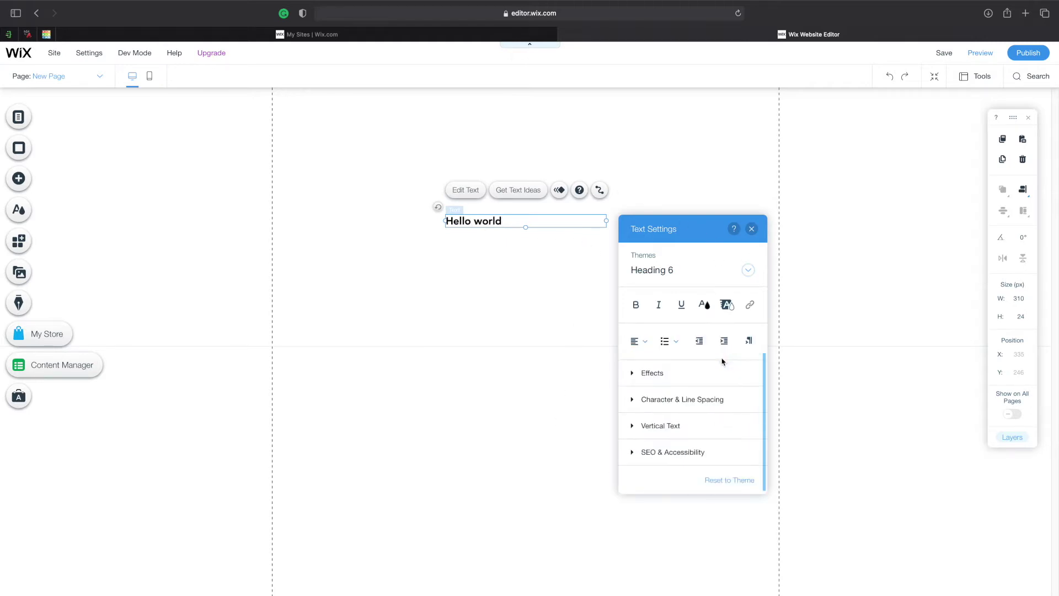
click(805, 326)
- Keep the Heading 6 theme and try Chelsea Market as the heading font
click(564, 219)
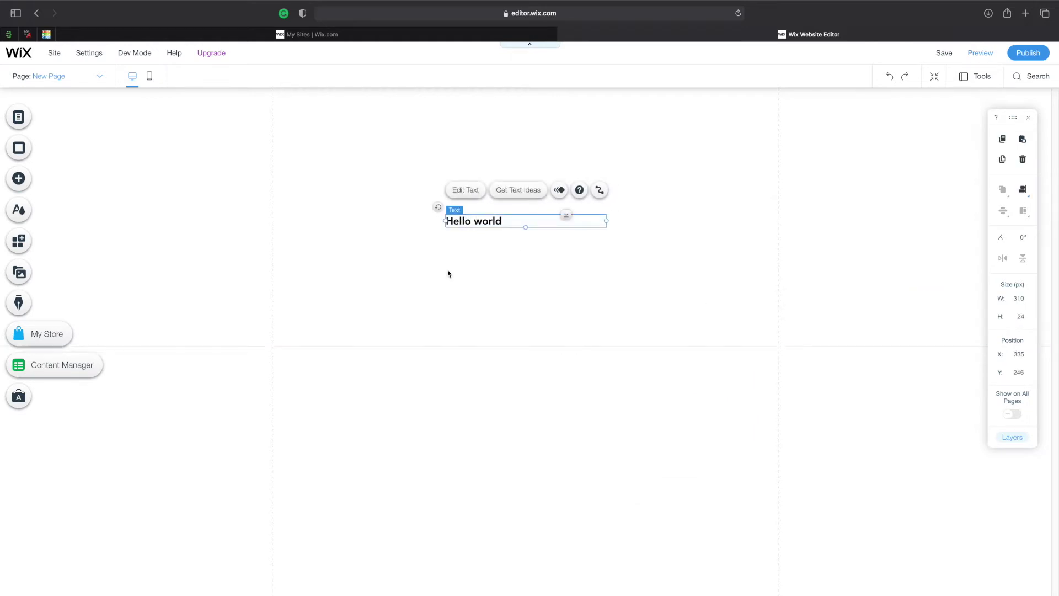
click(470, 192)
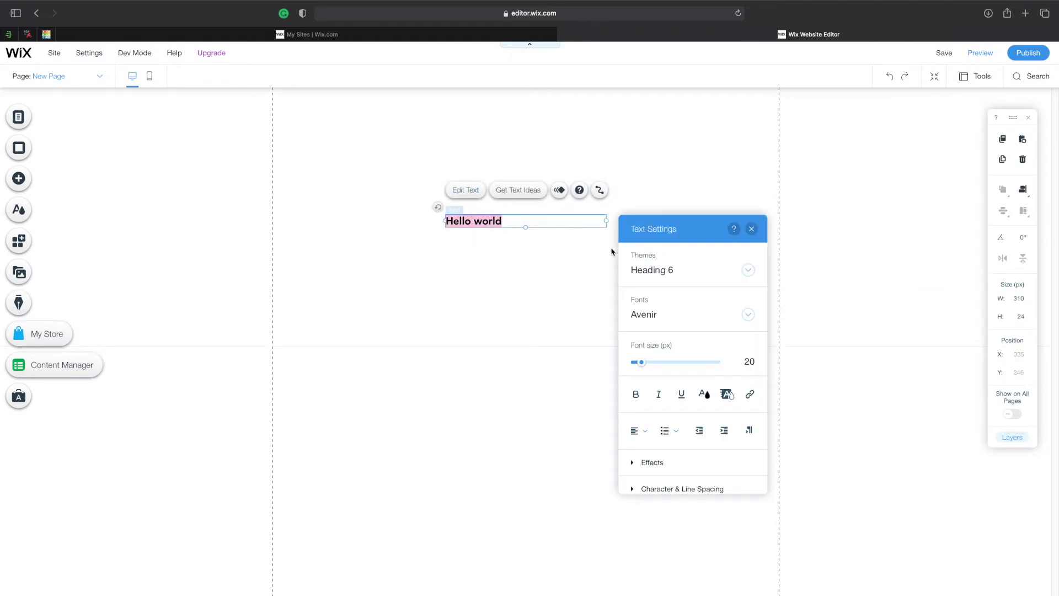
click(655, 276)
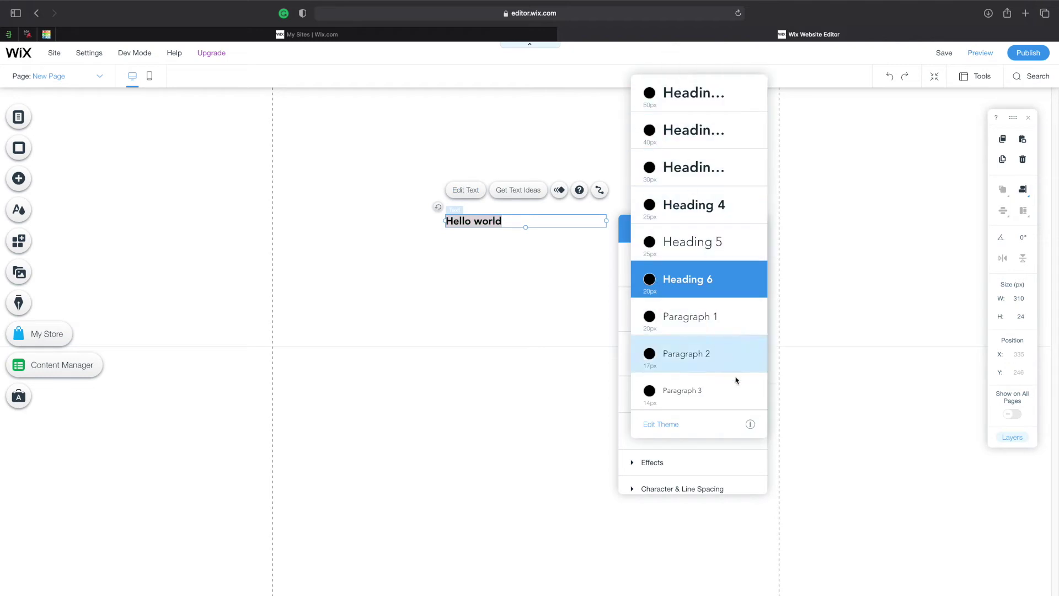
click(869, 349)
click(678, 322)
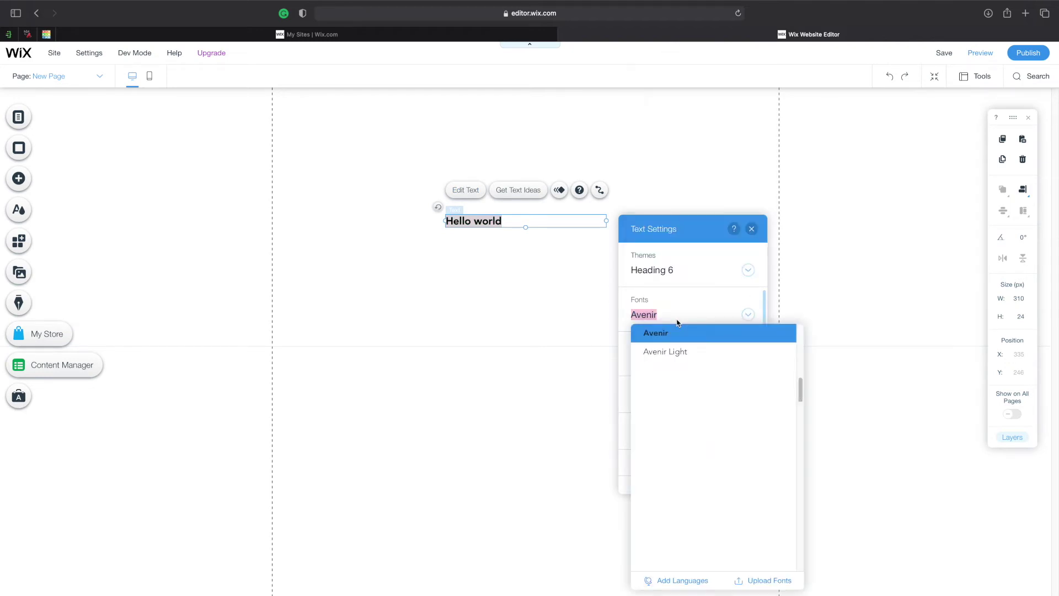
scroll(658, 438, down, 3)
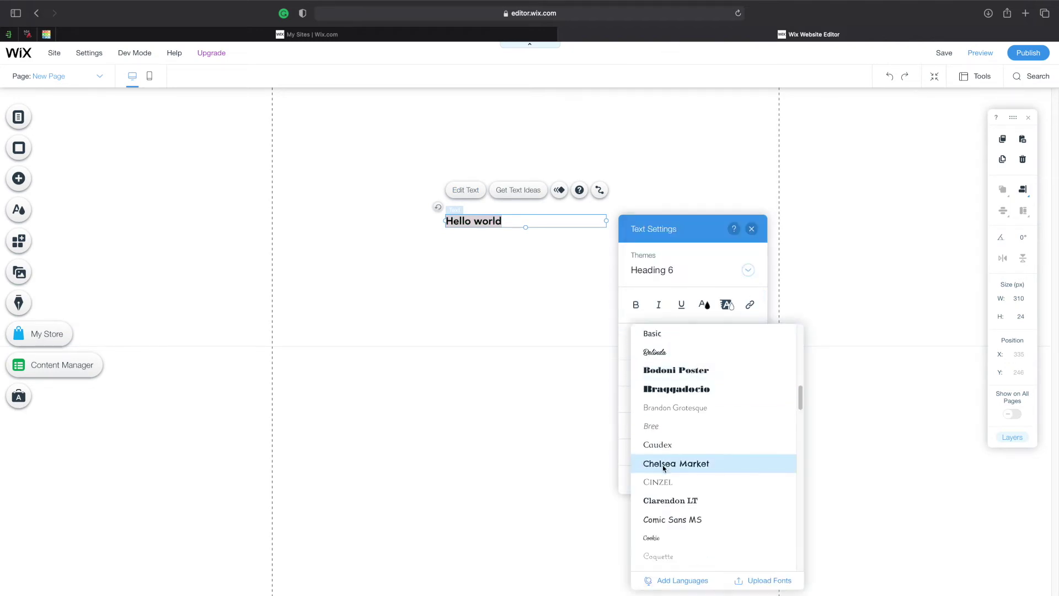
click(665, 464)
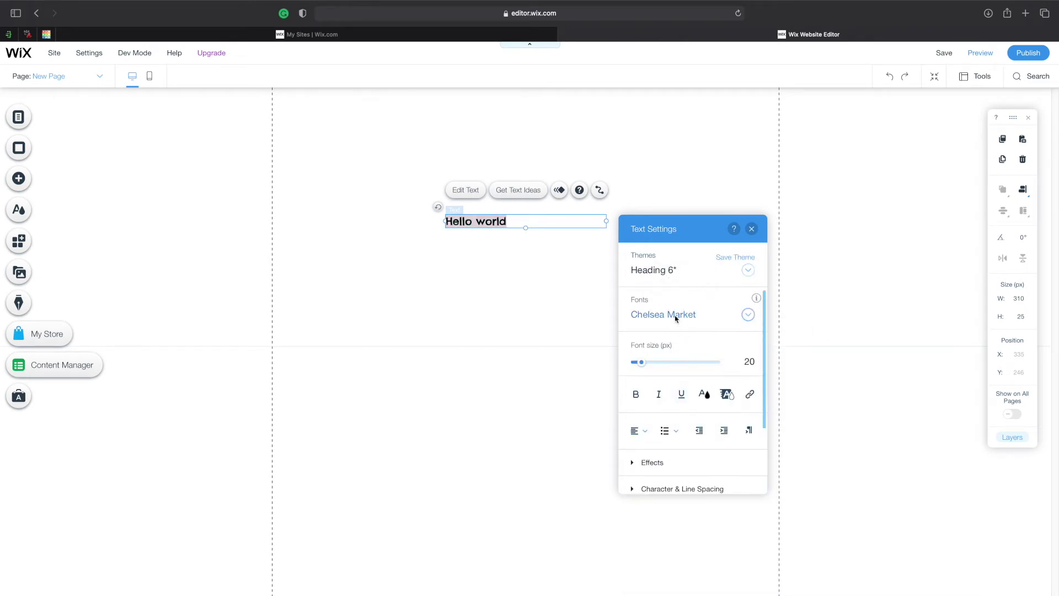
- Try Corben, then set the heading font to Fredericka the Great
click(673, 315)
click(682, 445)
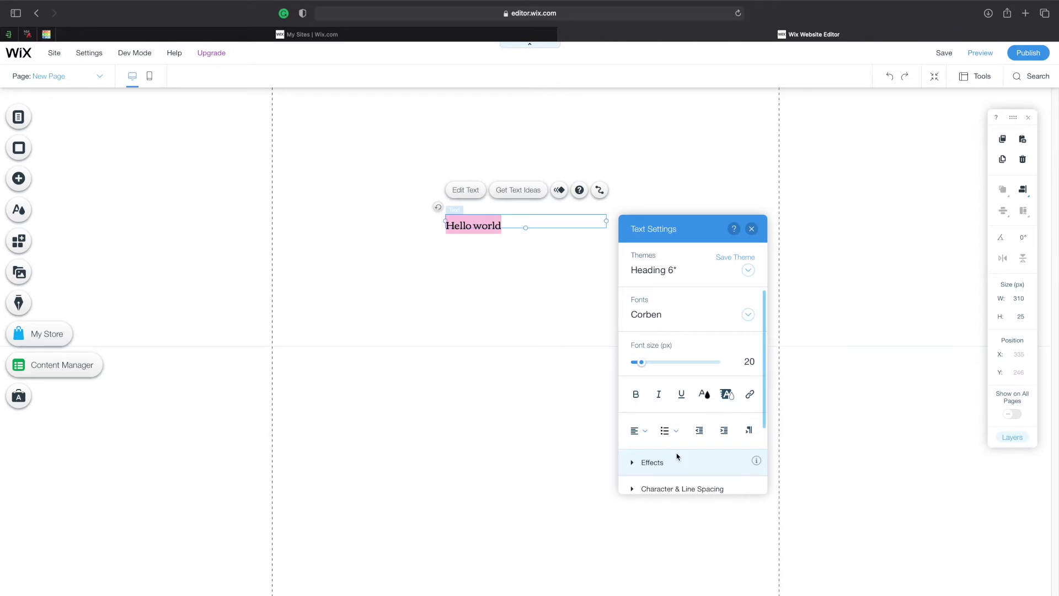
click(678, 272)
click(619, 393)
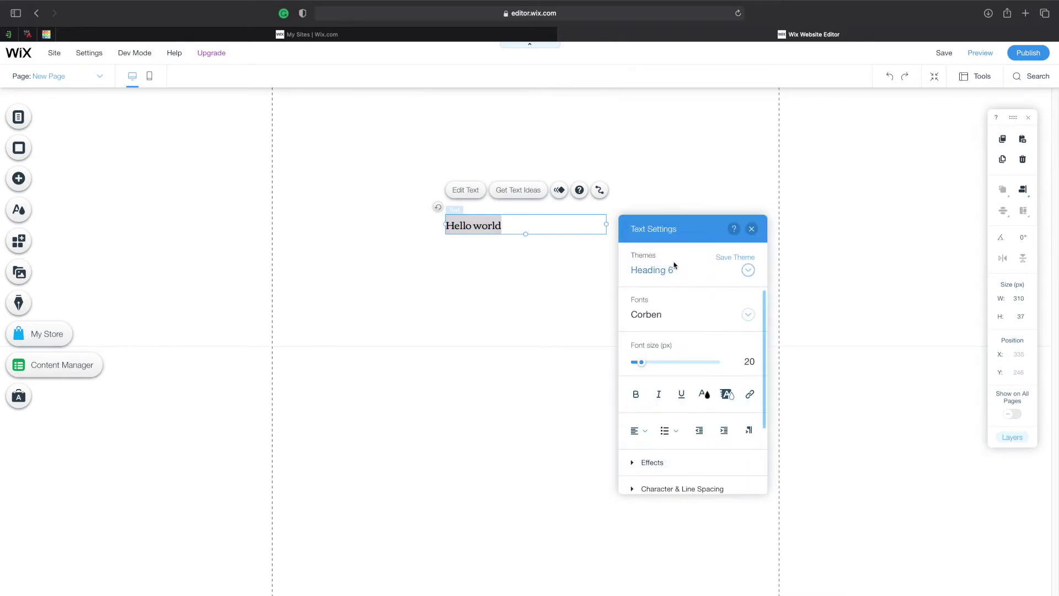
click(683, 315)
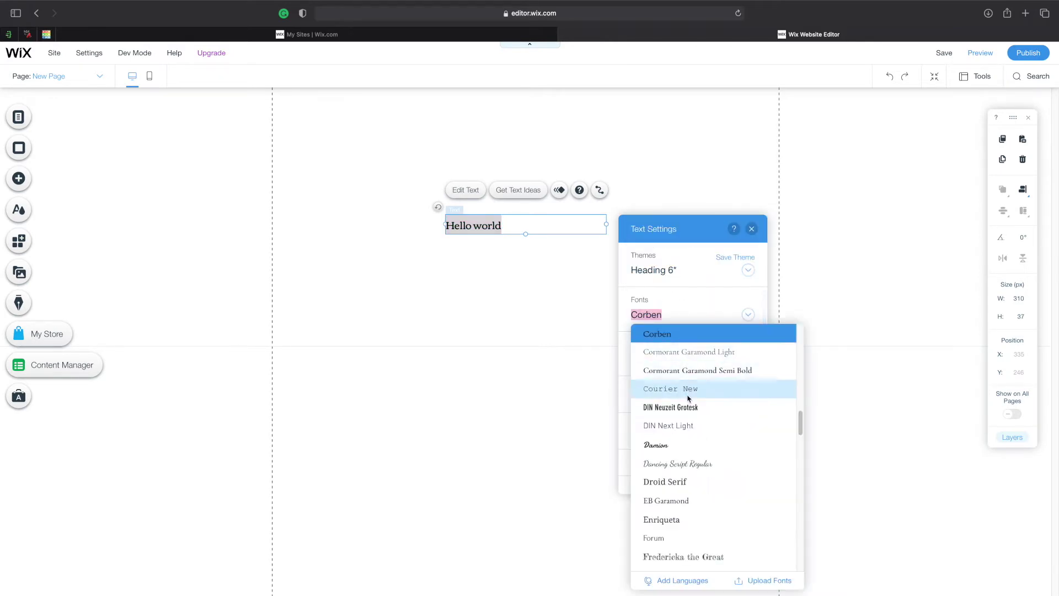
scroll(683, 395, down, 3)
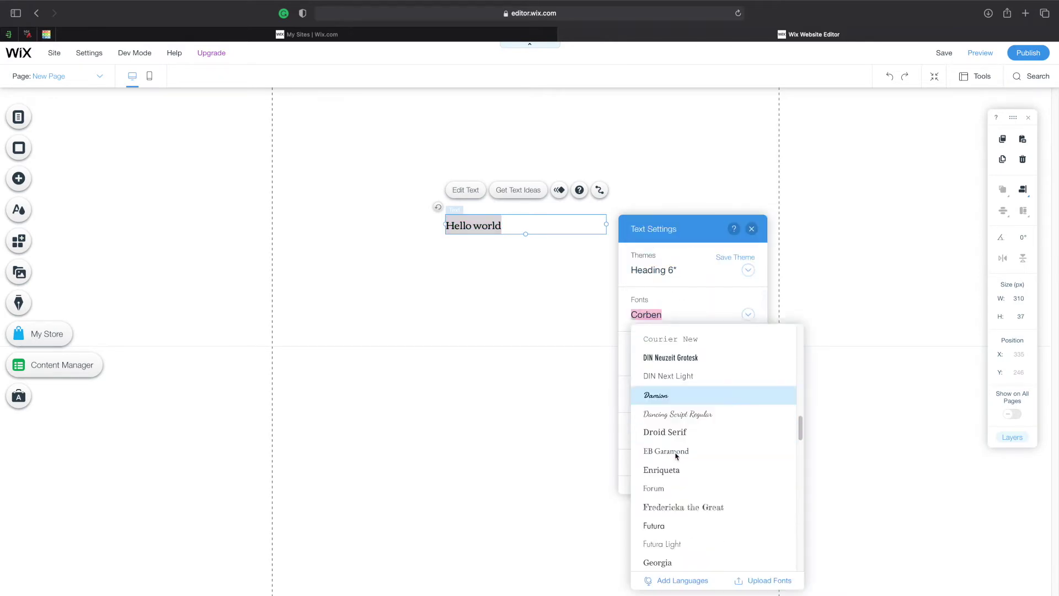
click(684, 508)
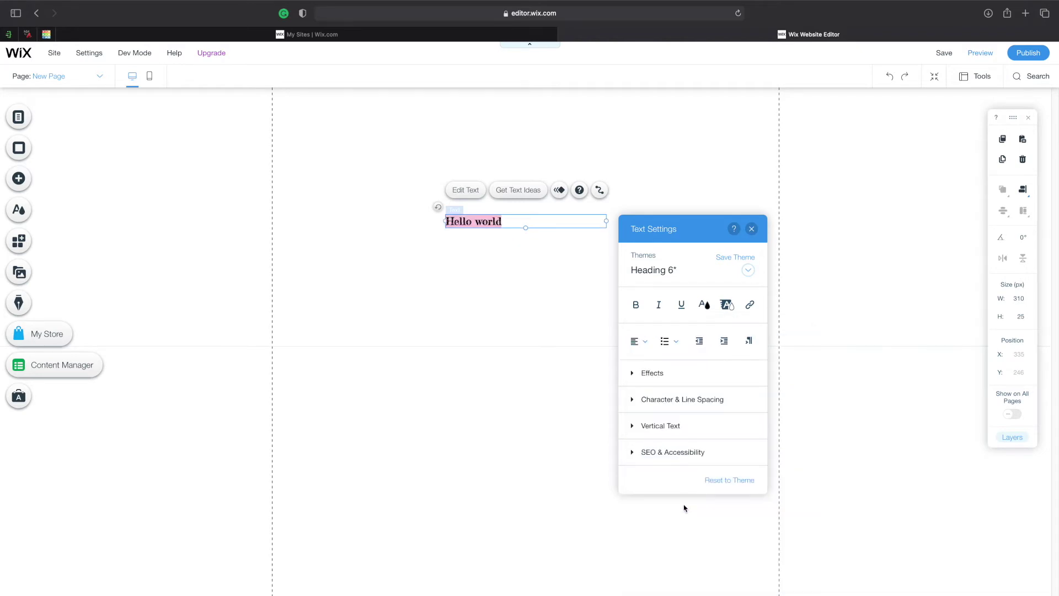
- Make Hello world bold, italic and underlined with purple text
click(638, 305)
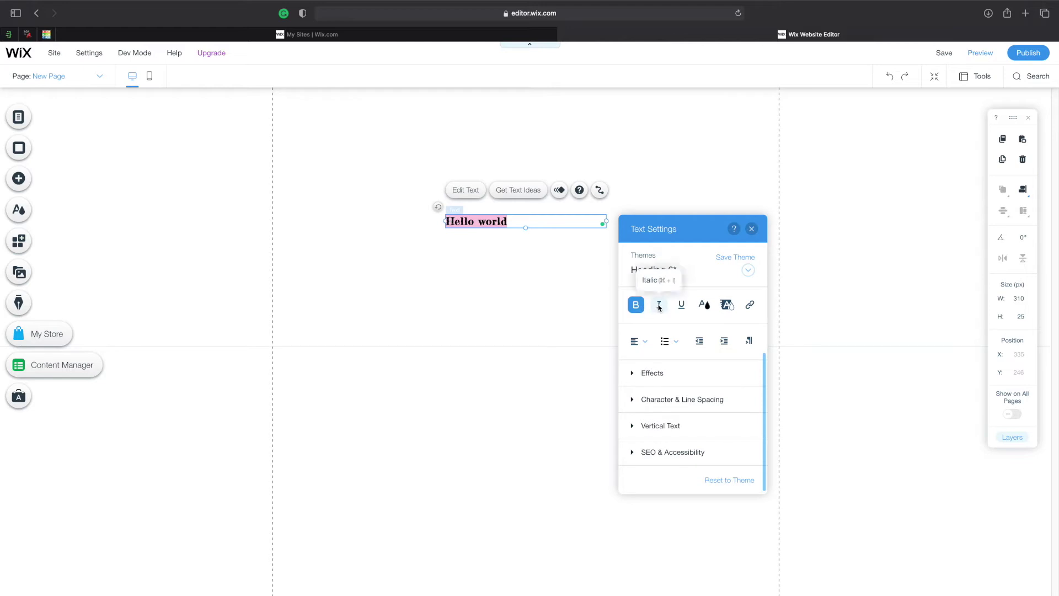
click(659, 307)
click(681, 305)
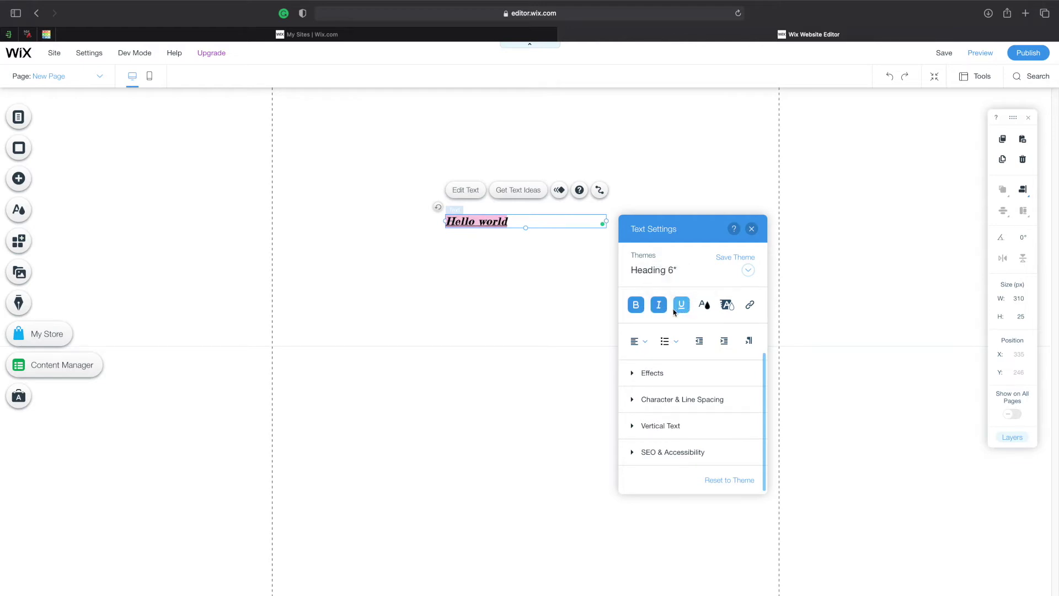
click(704, 307)
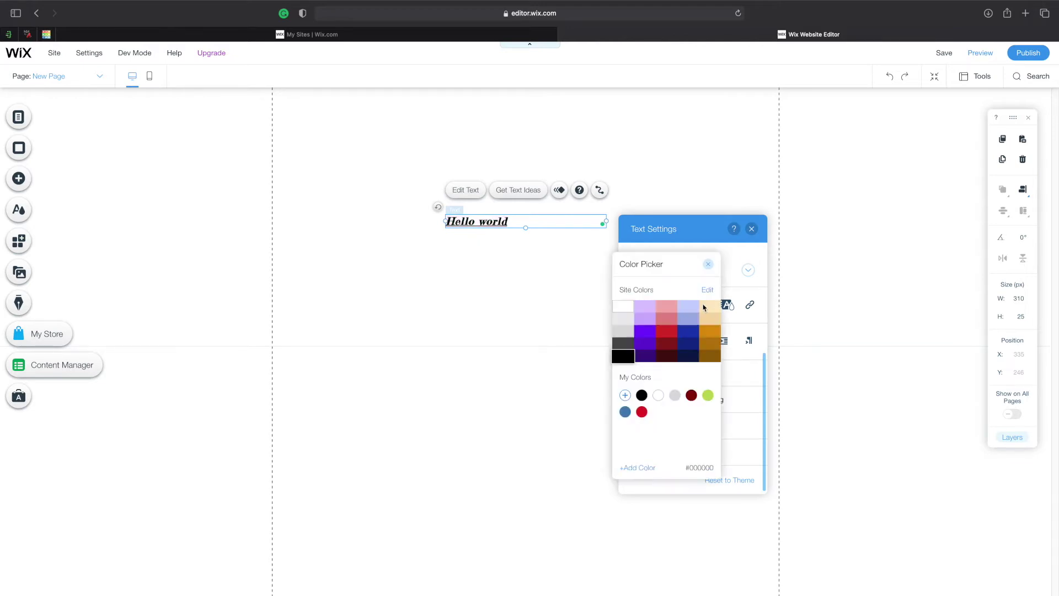
click(645, 332)
click(726, 257)
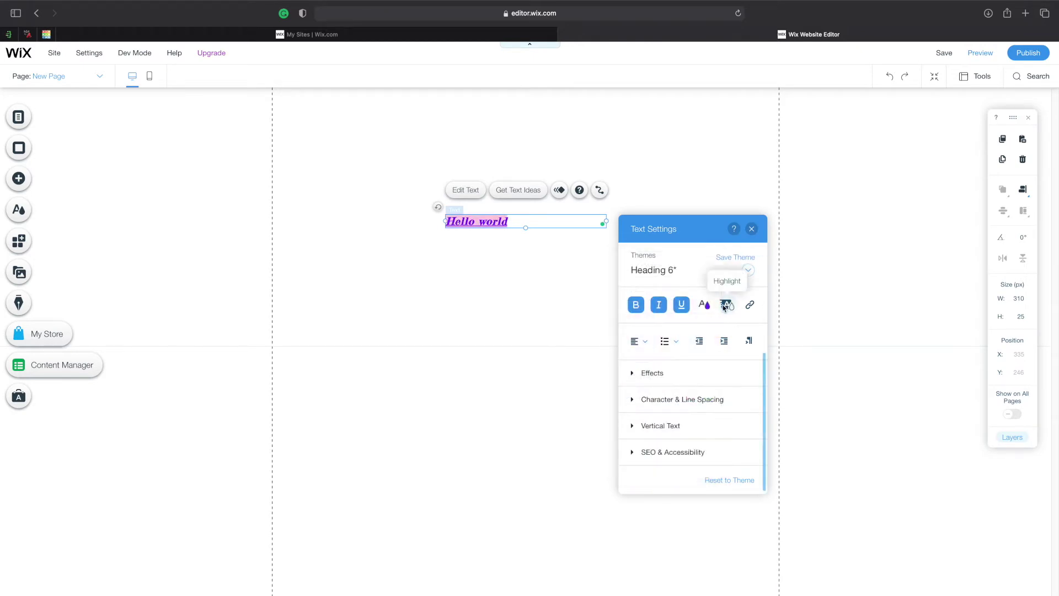
- Set the heading's highlight colour to white so none shows
click(726, 305)
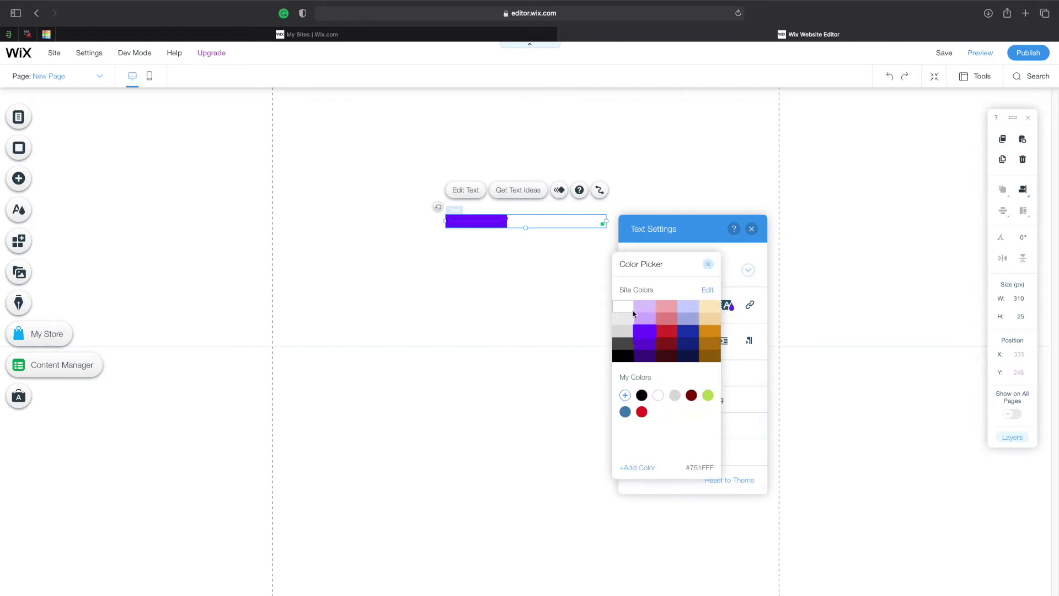
click(629, 309)
click(674, 238)
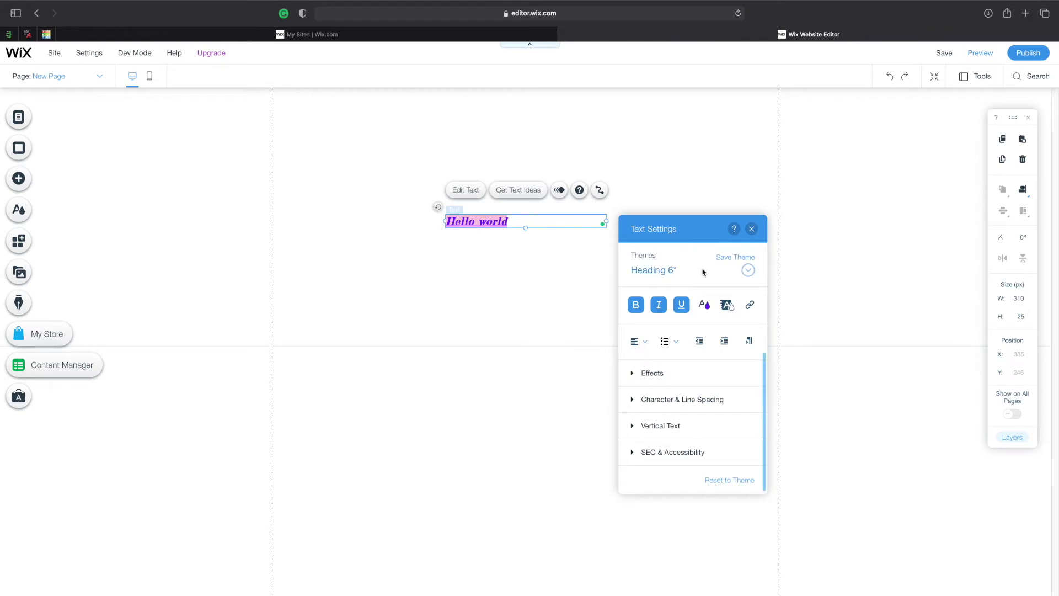
- Try centre, right, left and justify alignments, ending with Hello world centred
click(642, 346)
click(644, 358)
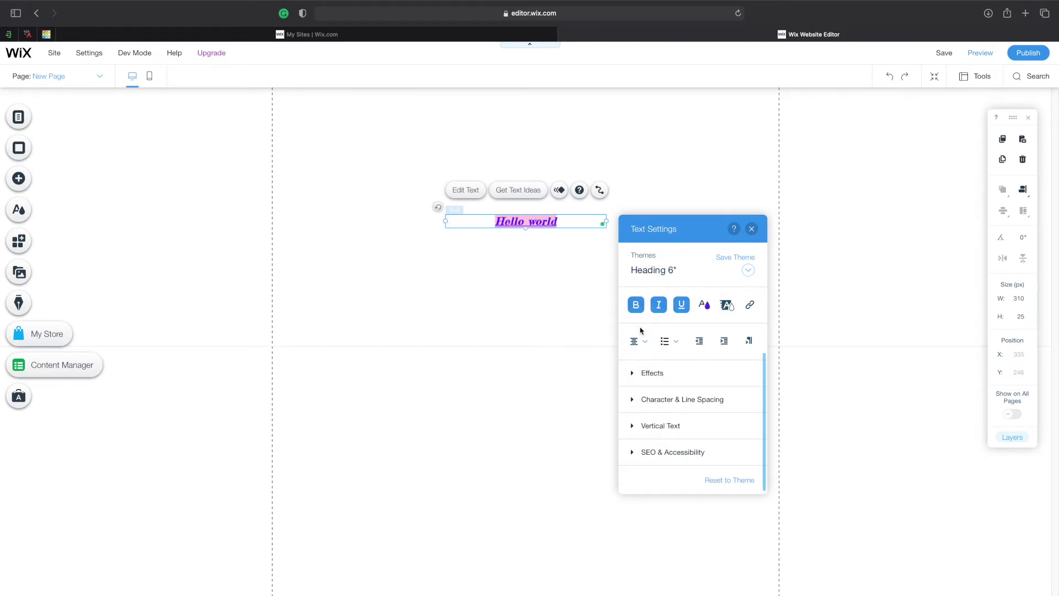
click(640, 340)
click(652, 366)
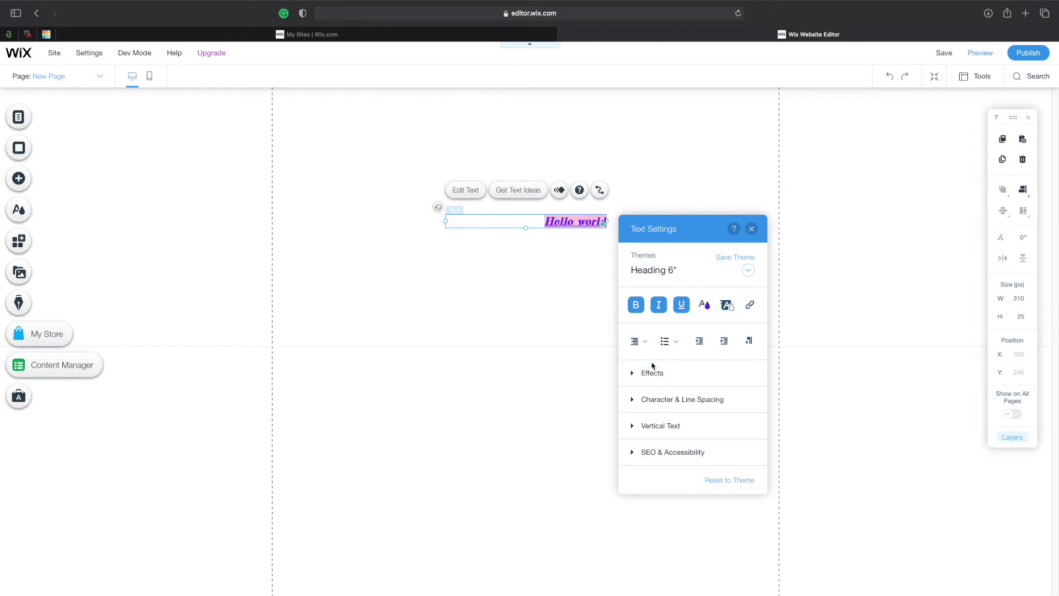
click(639, 341)
click(642, 313)
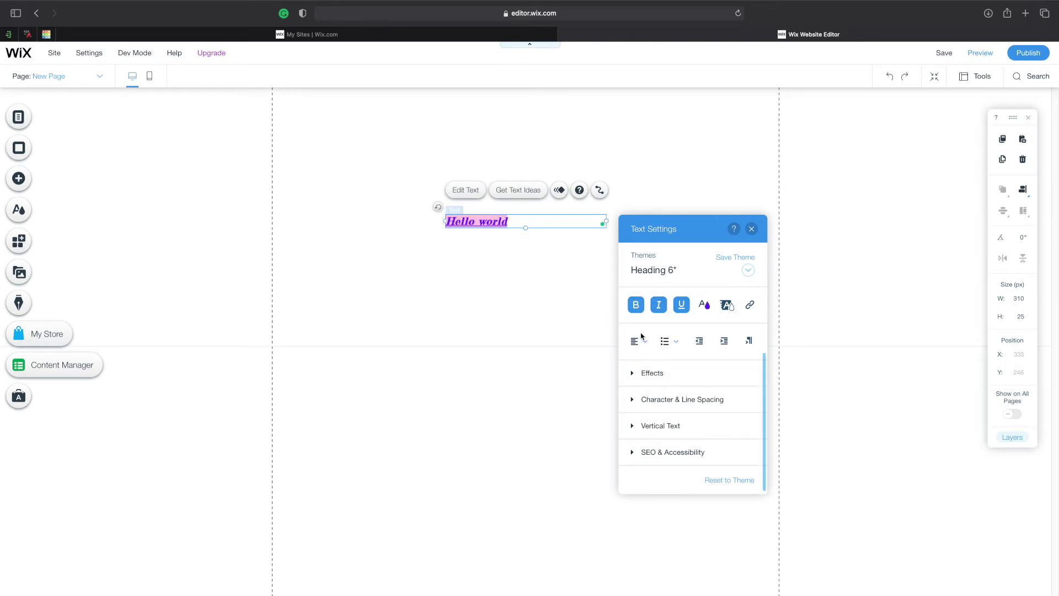
click(639, 340)
click(648, 392)
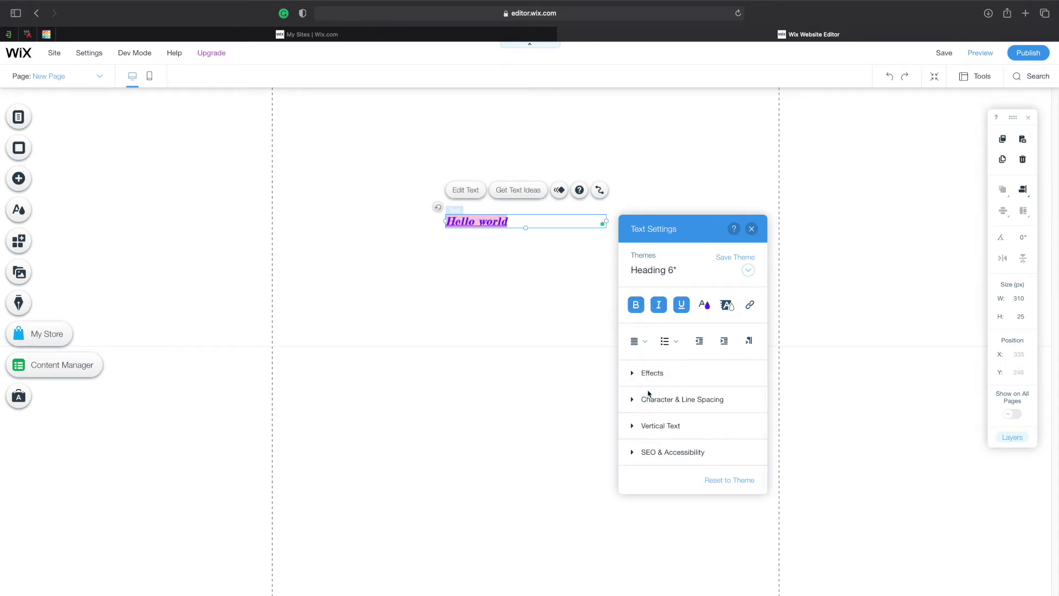
click(643, 341)
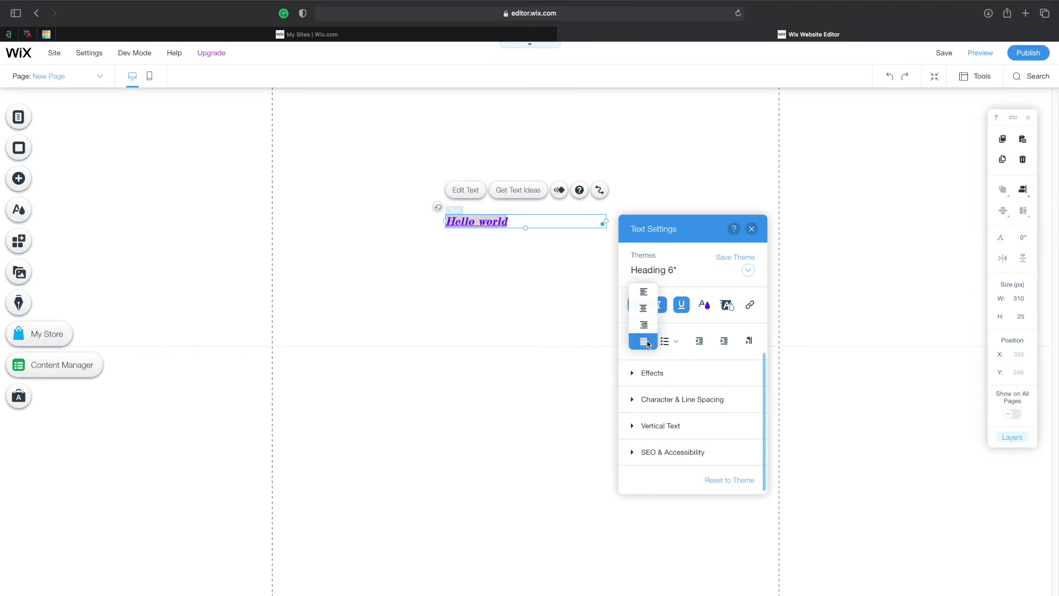
click(645, 309)
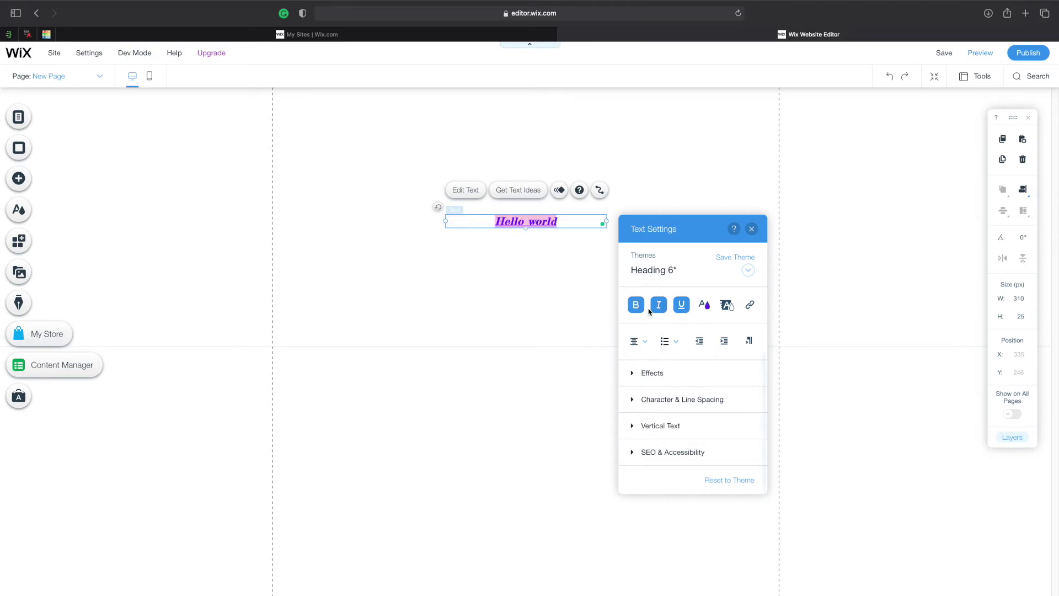
- Try numbered and bulleted lists, then remove list formatting from Hello world
click(667, 341)
click(674, 358)
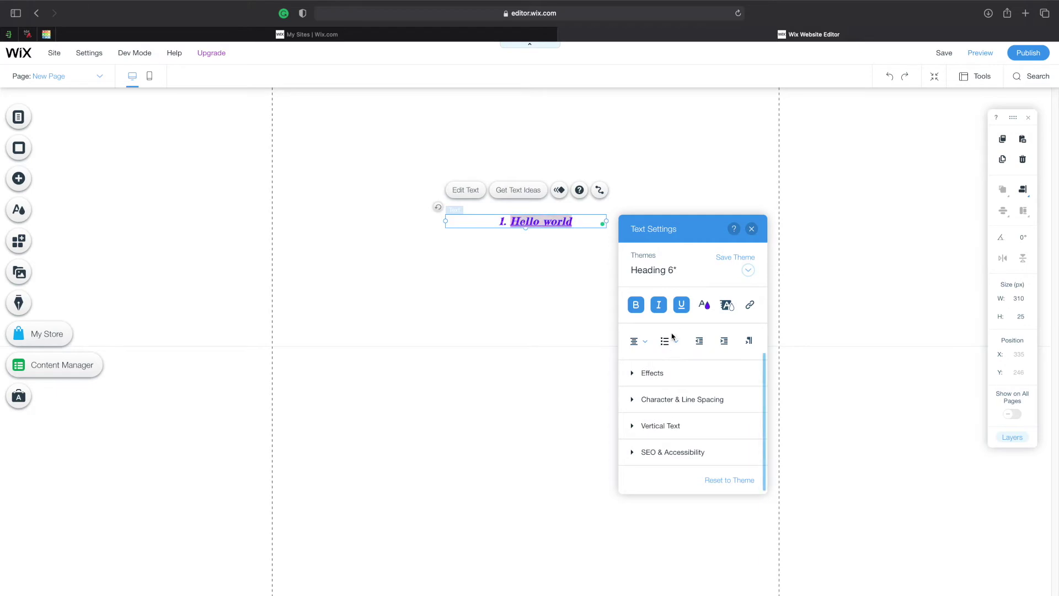
click(674, 342)
click(676, 362)
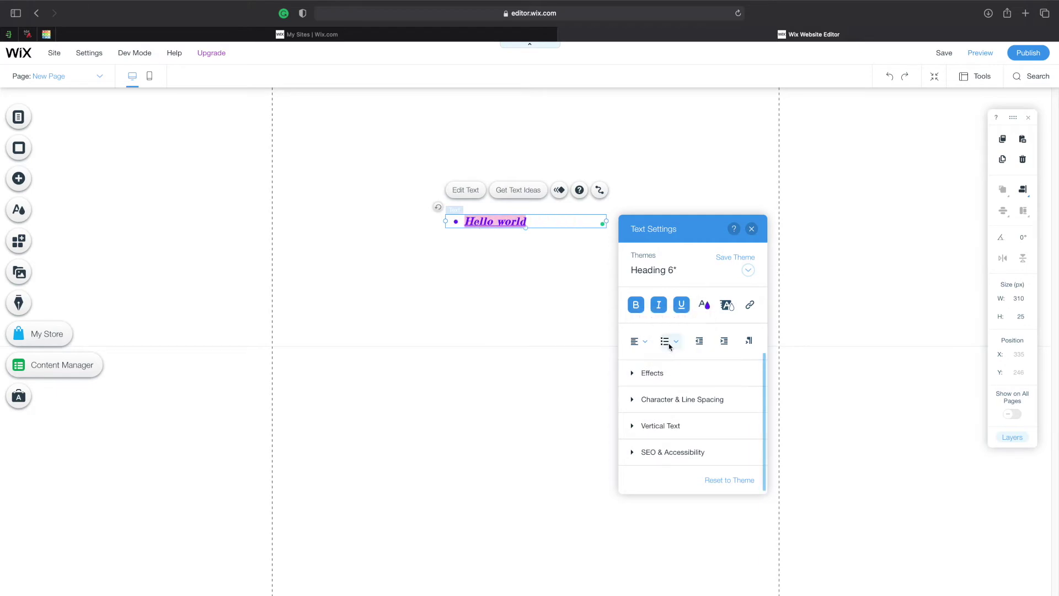
click(672, 341)
click(674, 309)
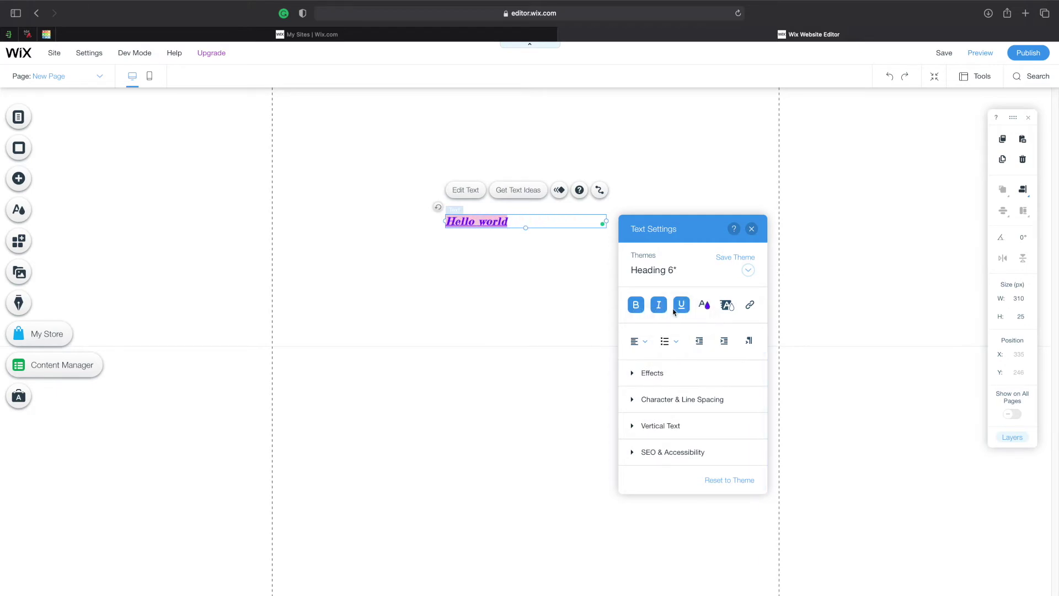
- Re-centre Hello world and toggle text direction twice, leaving it unchanged
click(647, 341)
click(645, 358)
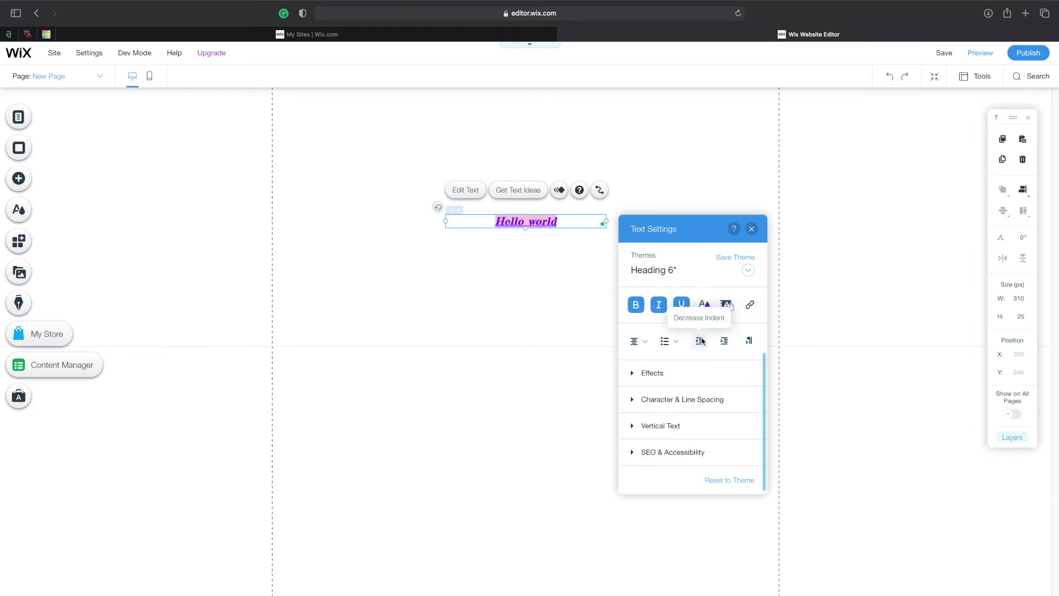
click(748, 342)
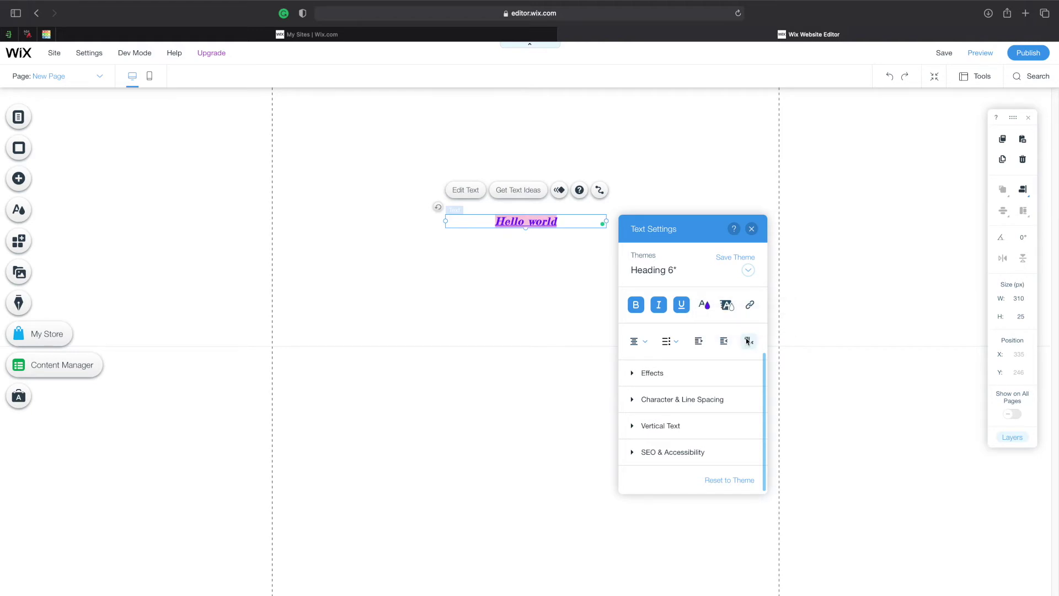
click(748, 341)
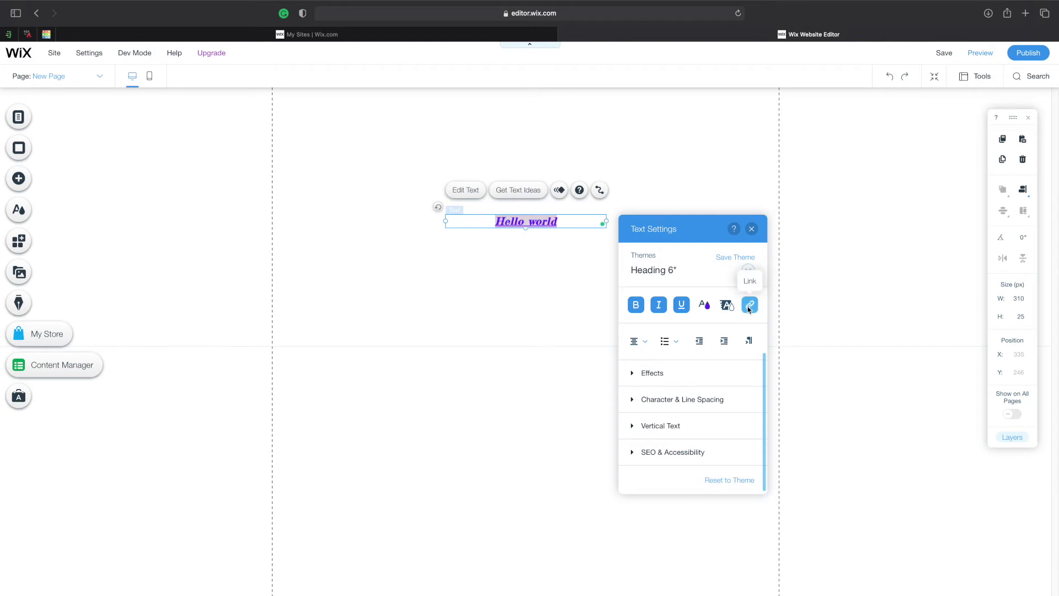
click(749, 307)
click(432, 269)
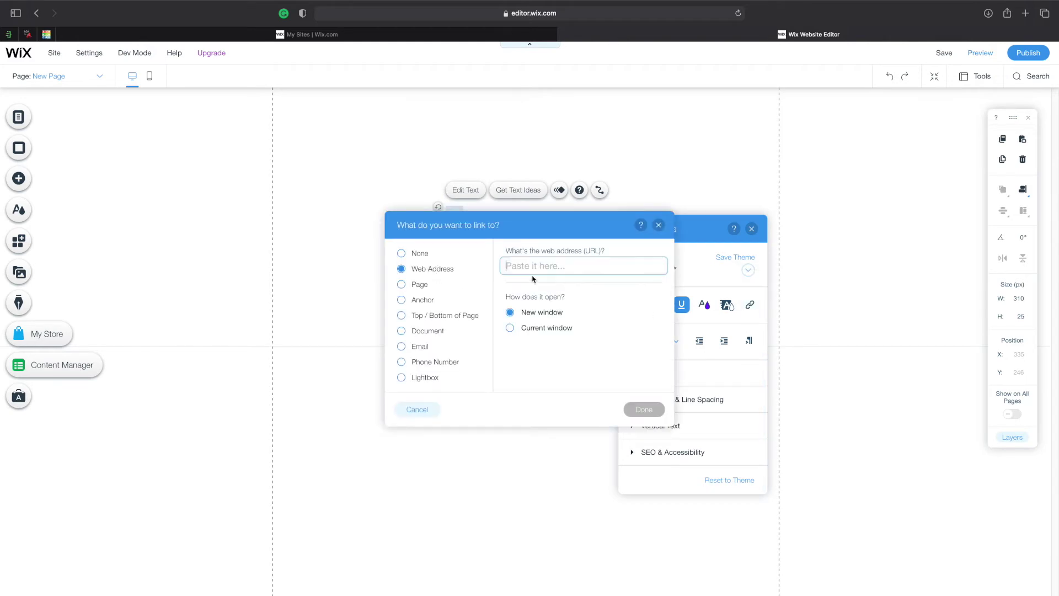
text(https:/)
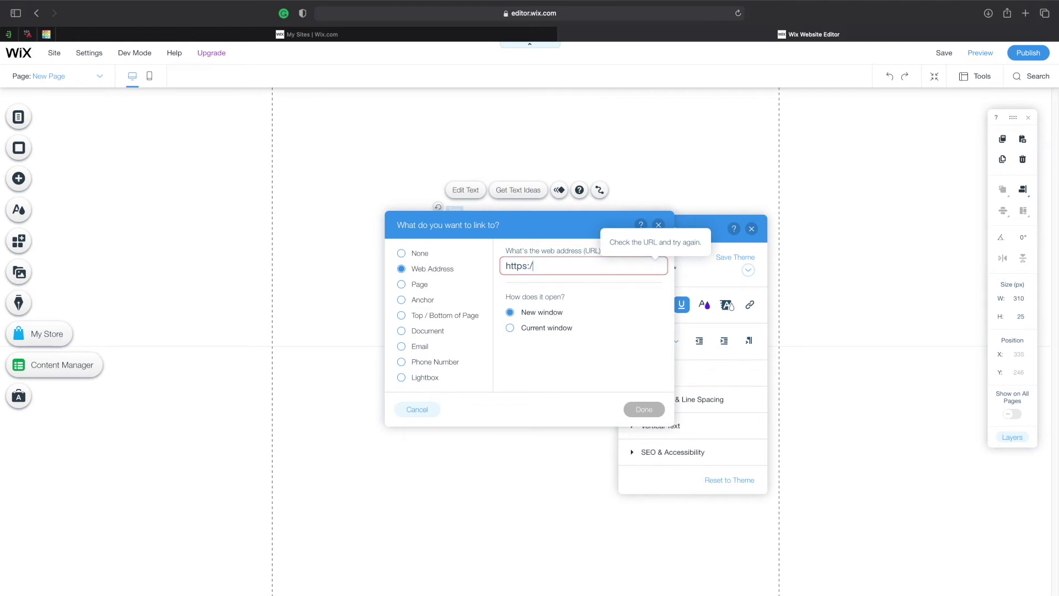
text(/www.tapaway)
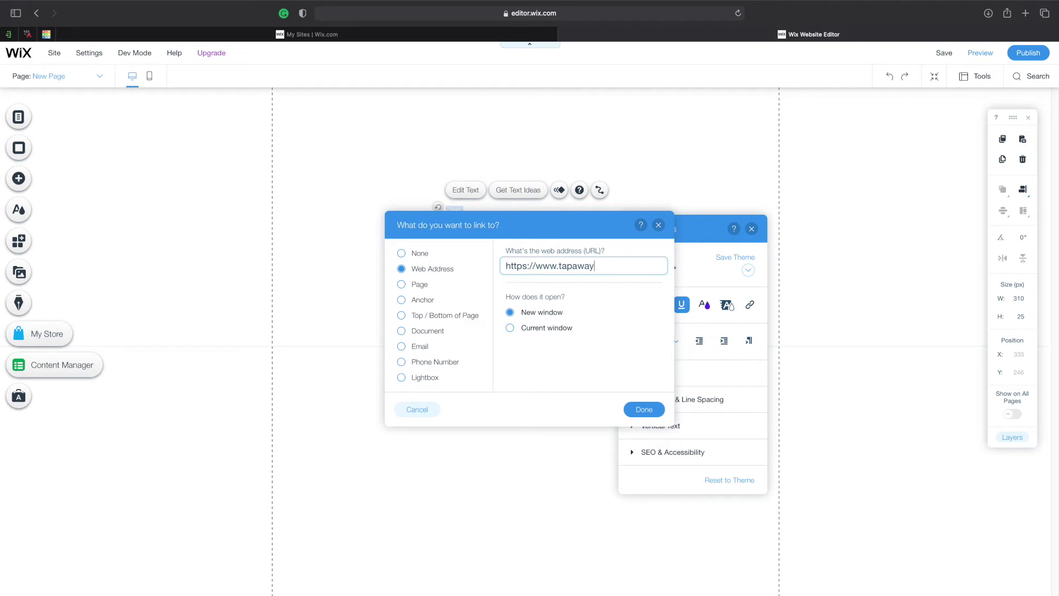
text(.com.au)
- Confirm the TapAway link and test it by clicking Hello world in preview
click(645, 409)
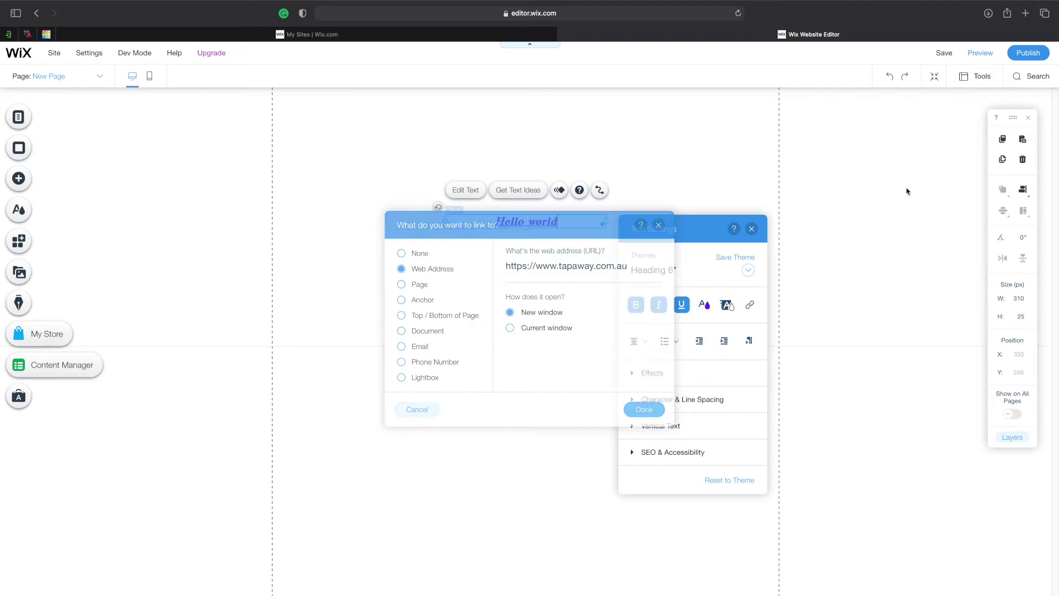
click(981, 54)
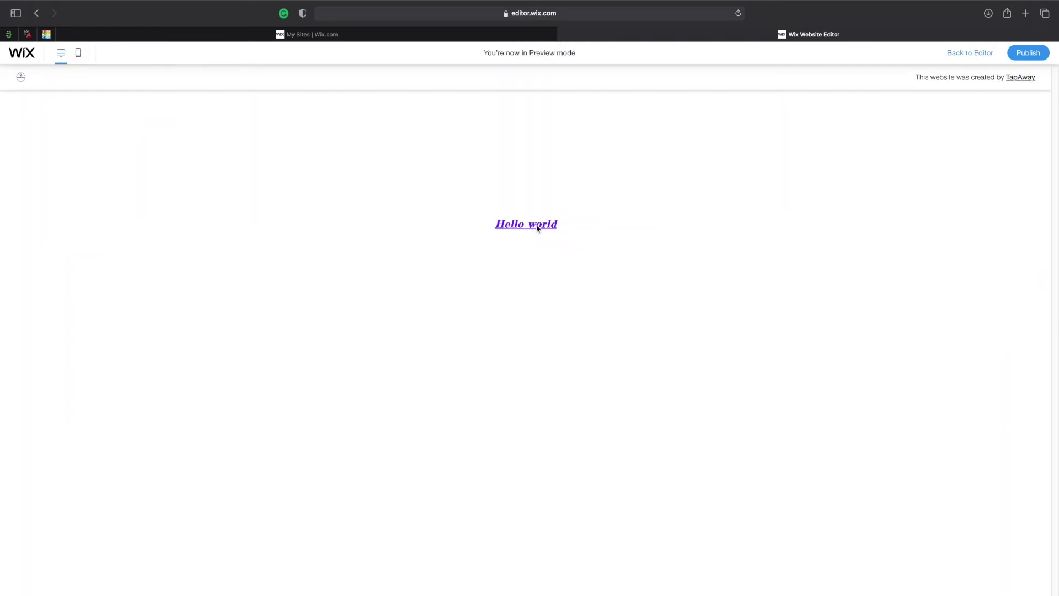
click(538, 228)
- Back in the editor, raise the Hello world font size from 20 to 33 px
click(970, 53)
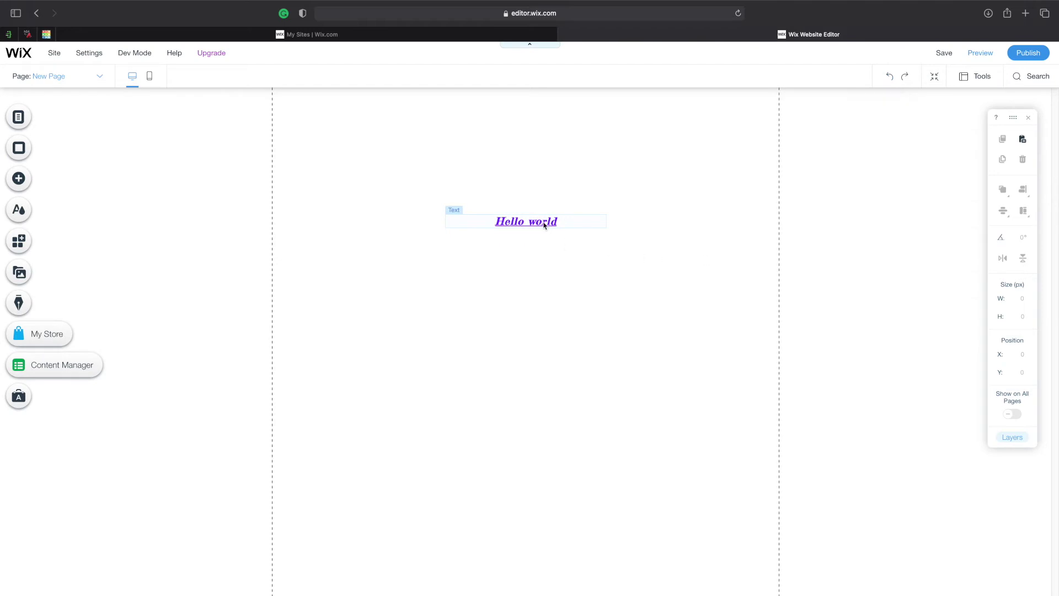
click(543, 225)
click(470, 193)
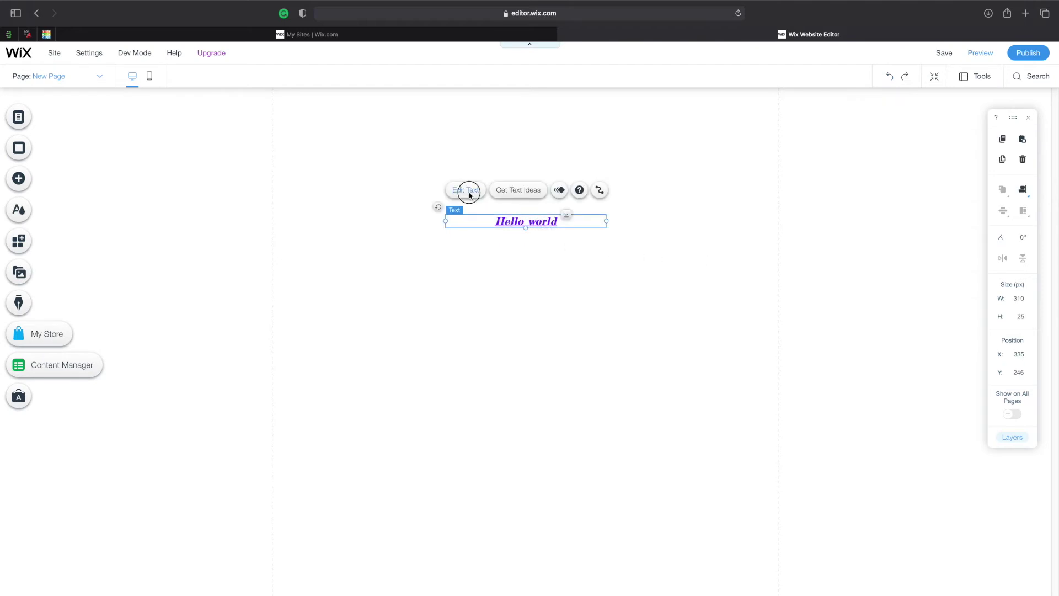
scroll(688, 359, down, 2)
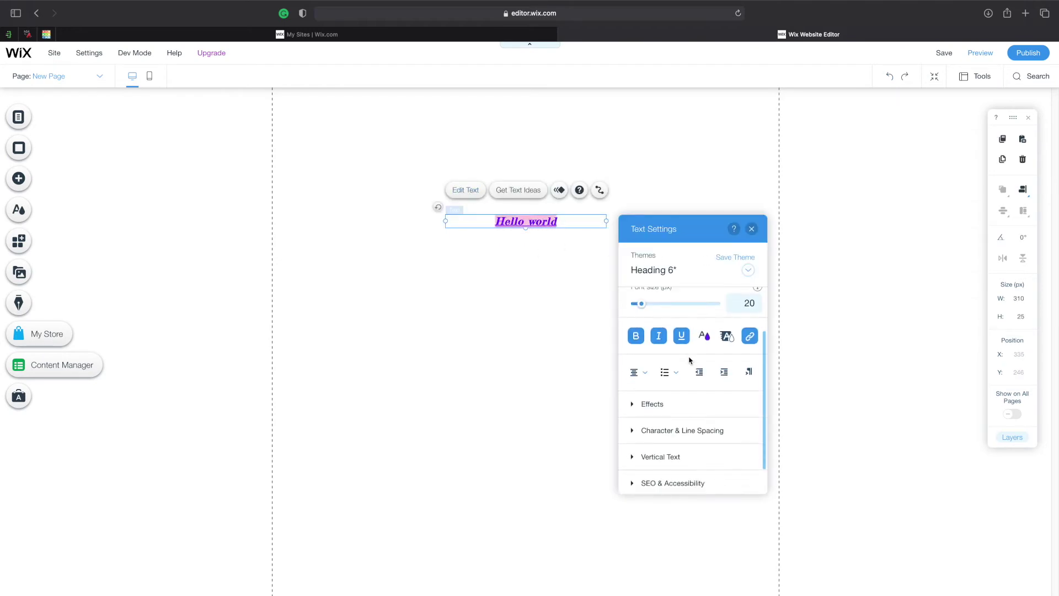
scroll(688, 364, up, 2)
mouse_move(642, 361)
mouse_down()
mouse_move(662, 361)
mouse_move(650, 362)
mouse_up()
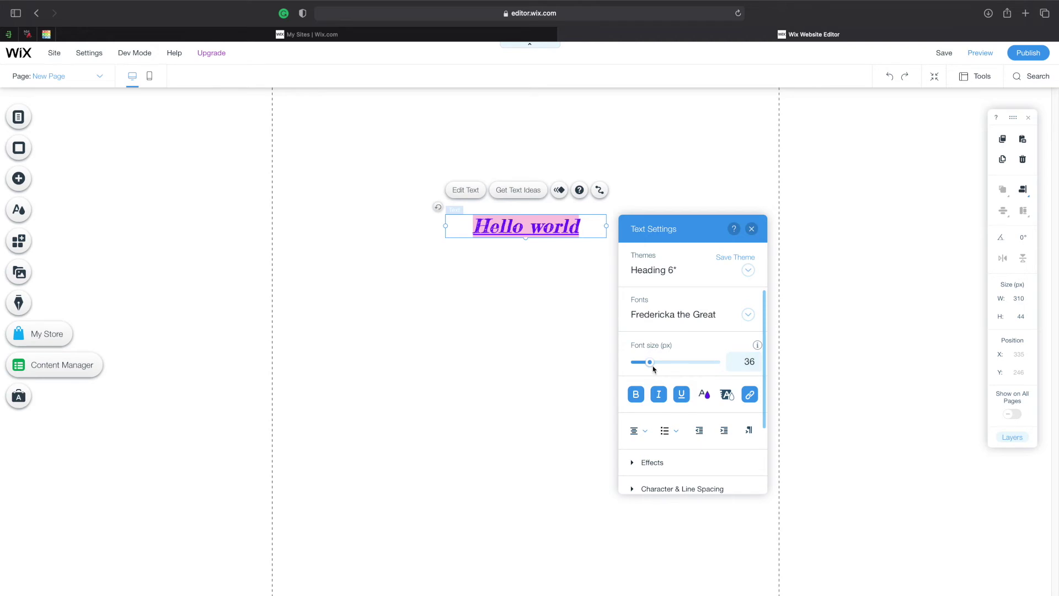
mouse_move(651, 363)
mouse_down()
mouse_move(755, 368)
mouse_move(610, 364)
mouse_move(647, 364)
mouse_up()
scroll(730, 406, down, 2)
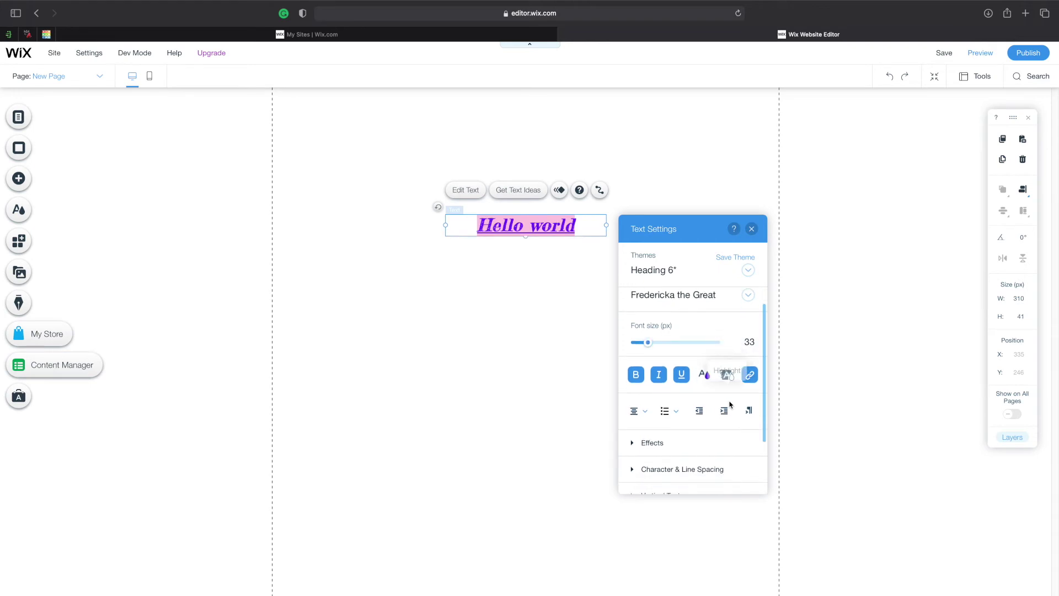
scroll(730, 405, down, 2)
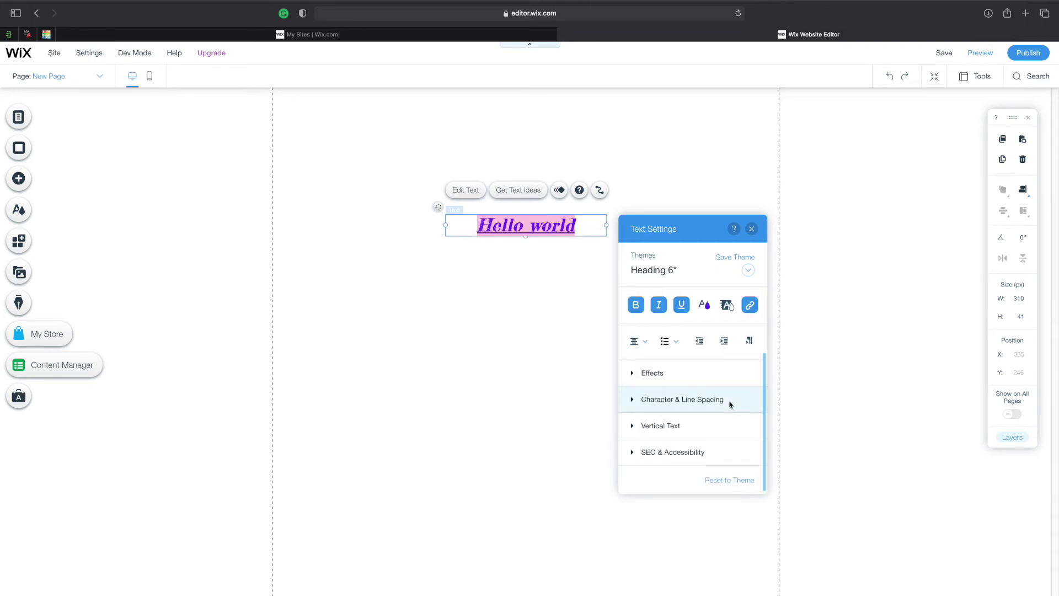
- Try text effects B, G, H, I and D, then remove all effects
click(637, 375)
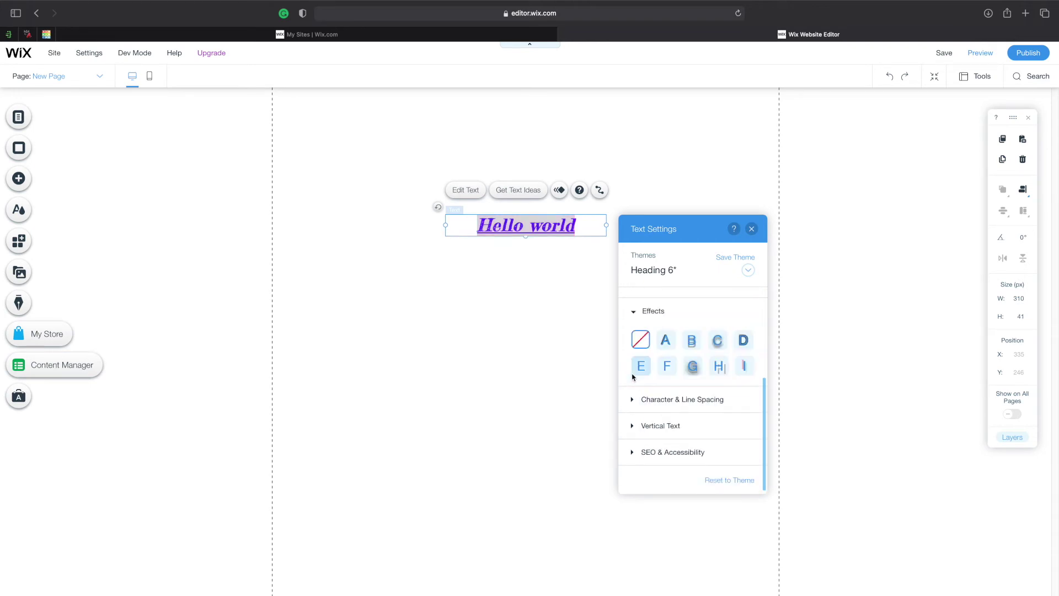
click(692, 339)
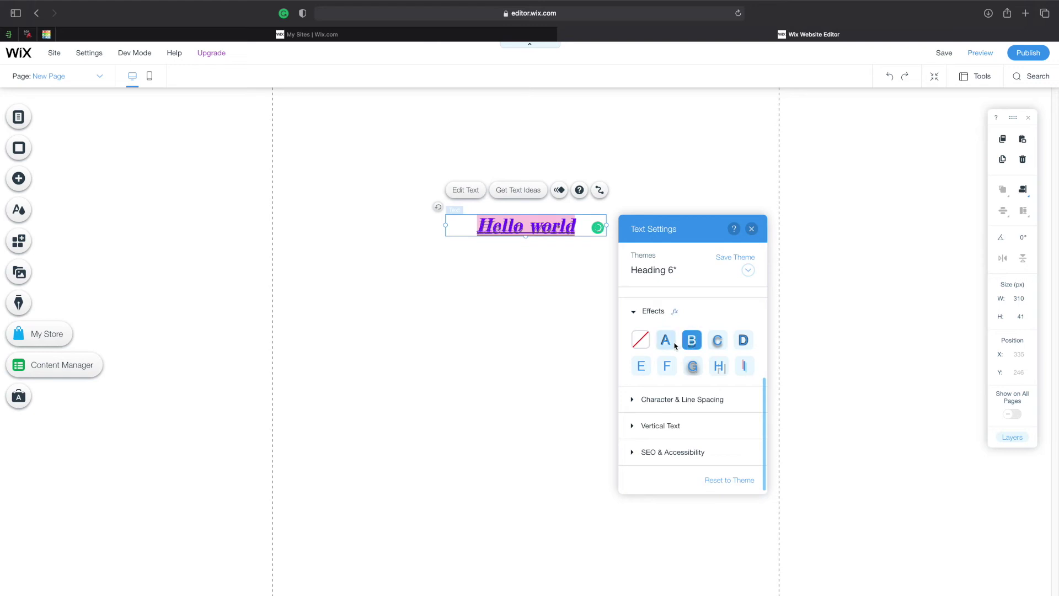
click(693, 366)
click(719, 366)
click(741, 368)
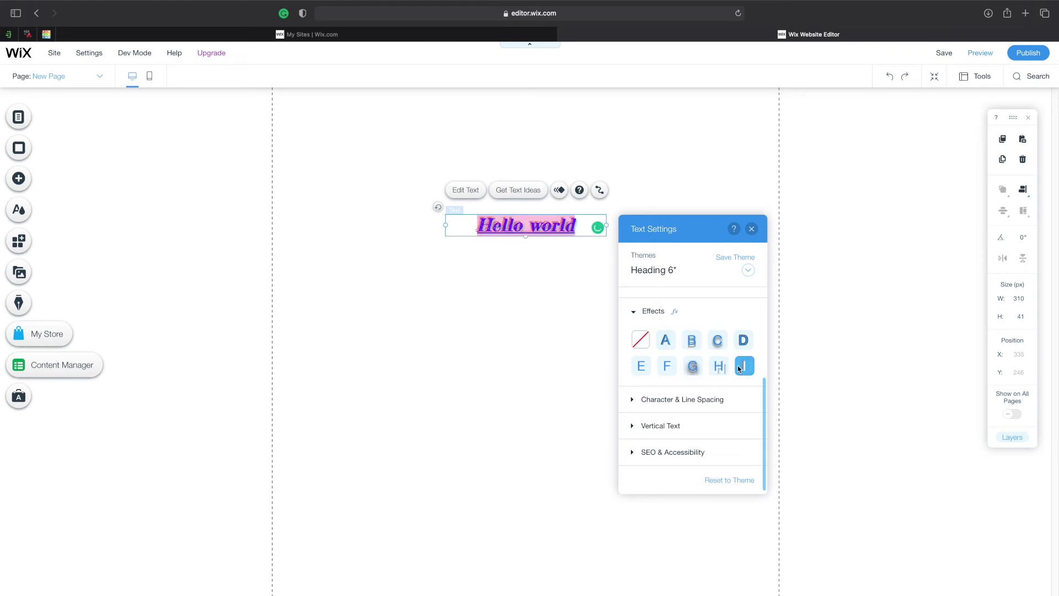
click(743, 342)
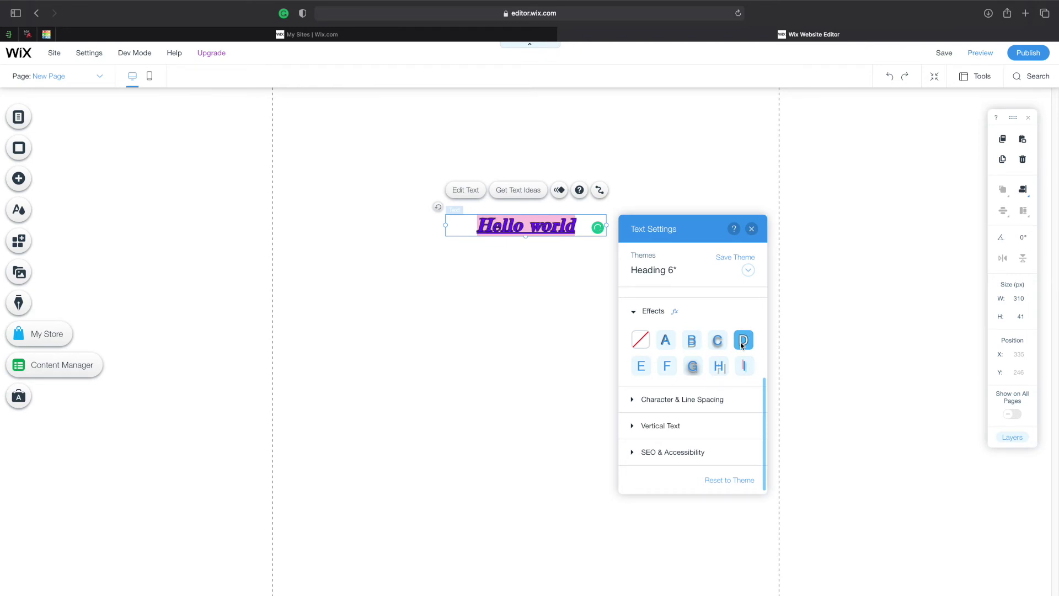
click(640, 340)
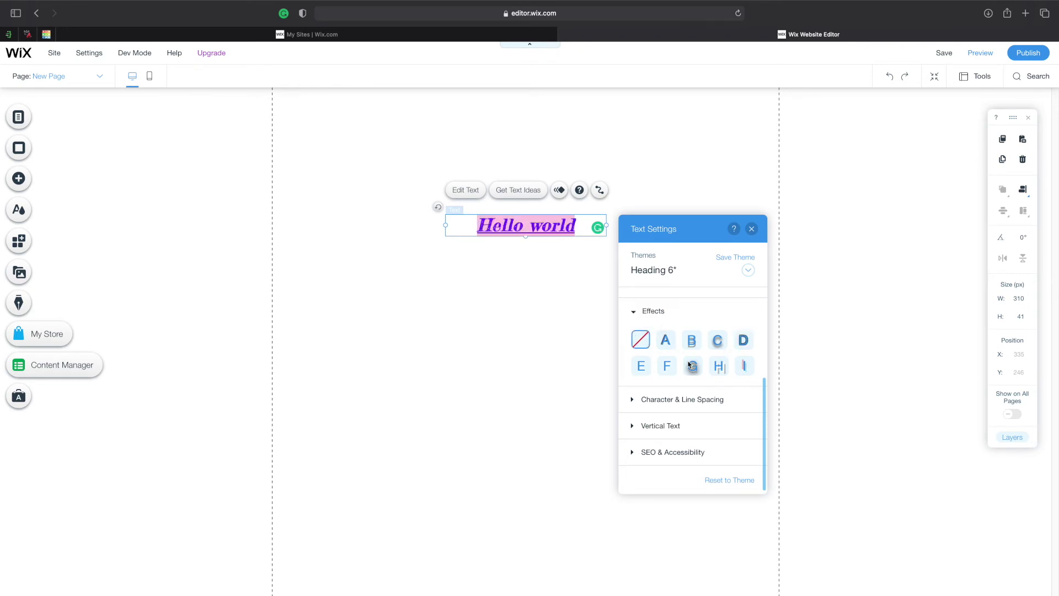
- Set the heading's character spacing to -0.1 after trying wider spacing
click(678, 399)
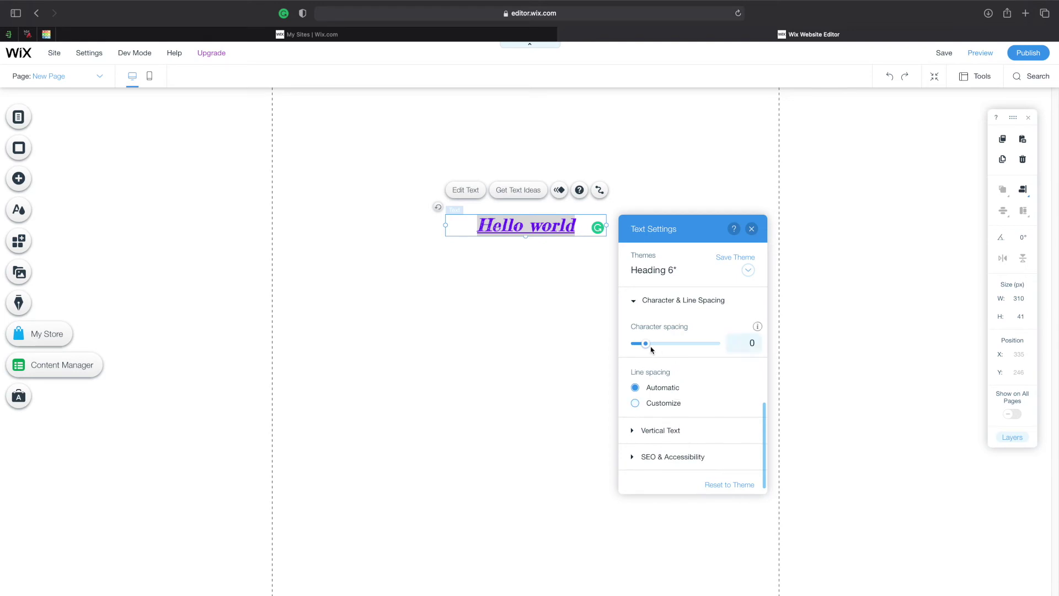
drag(651, 349, 676, 343)
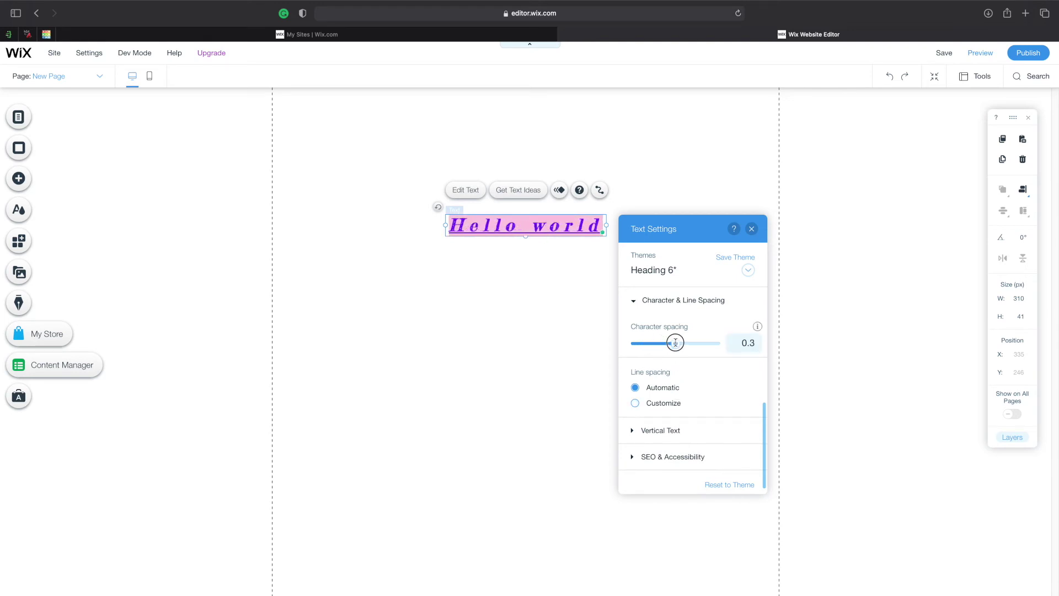
drag(675, 343, 625, 342)
- Try vertical text on Hello world, turn it back off, and check SEO settings
click(647, 434)
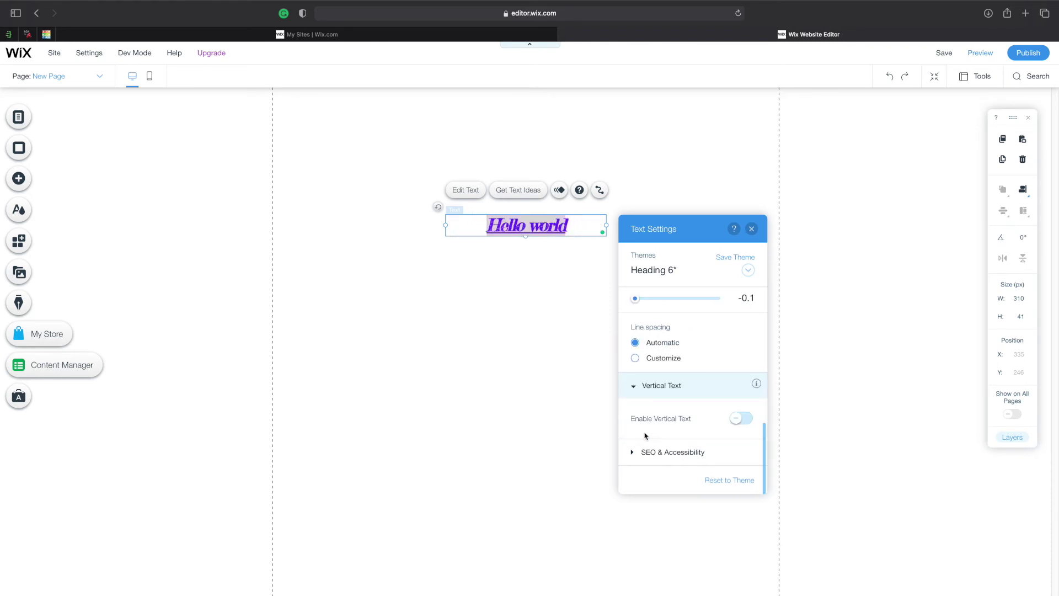
click(739, 419)
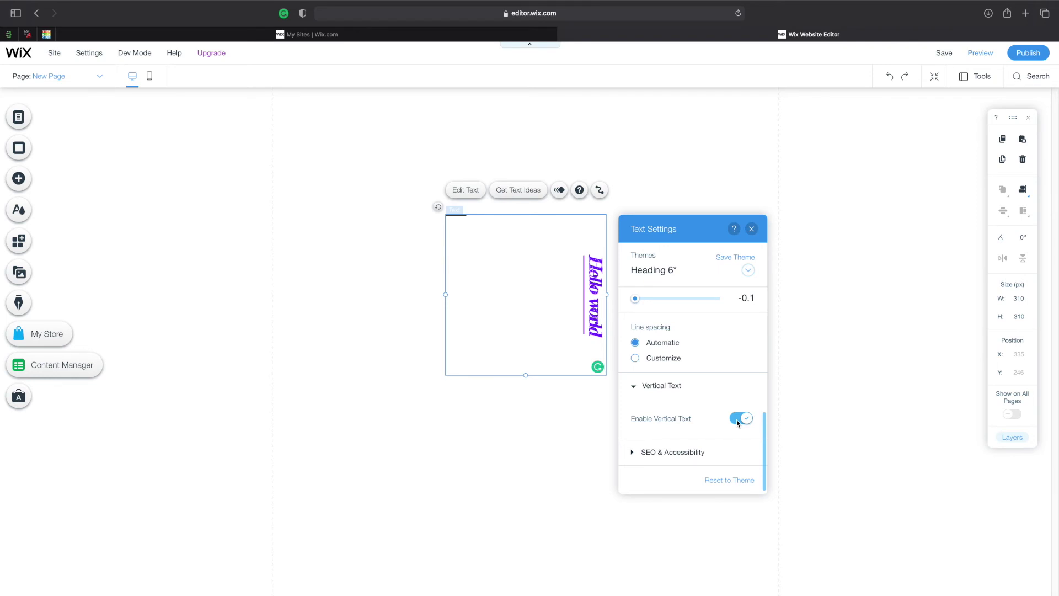
click(739, 419)
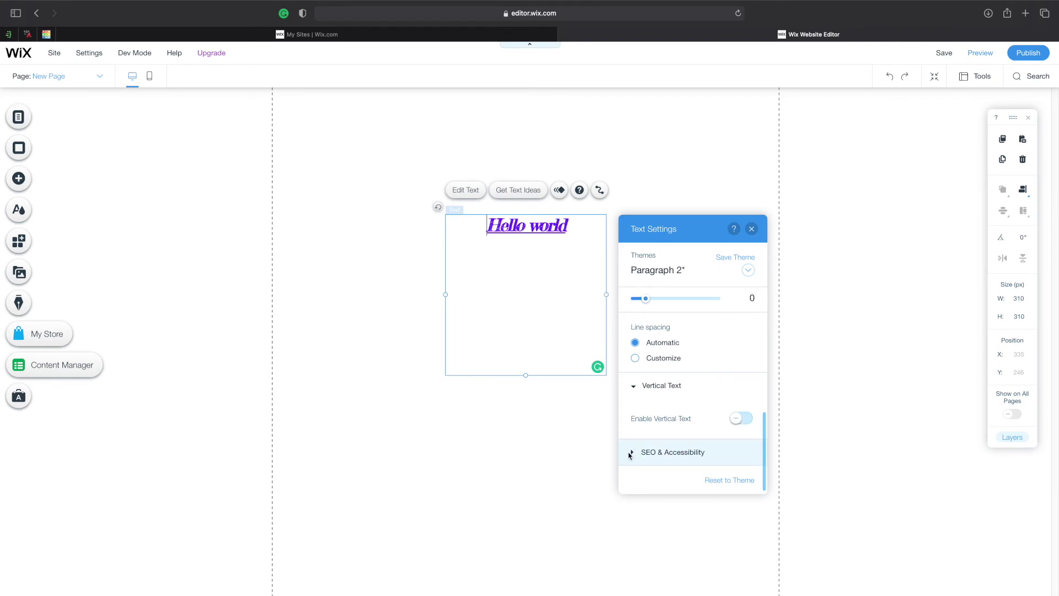
click(634, 454)
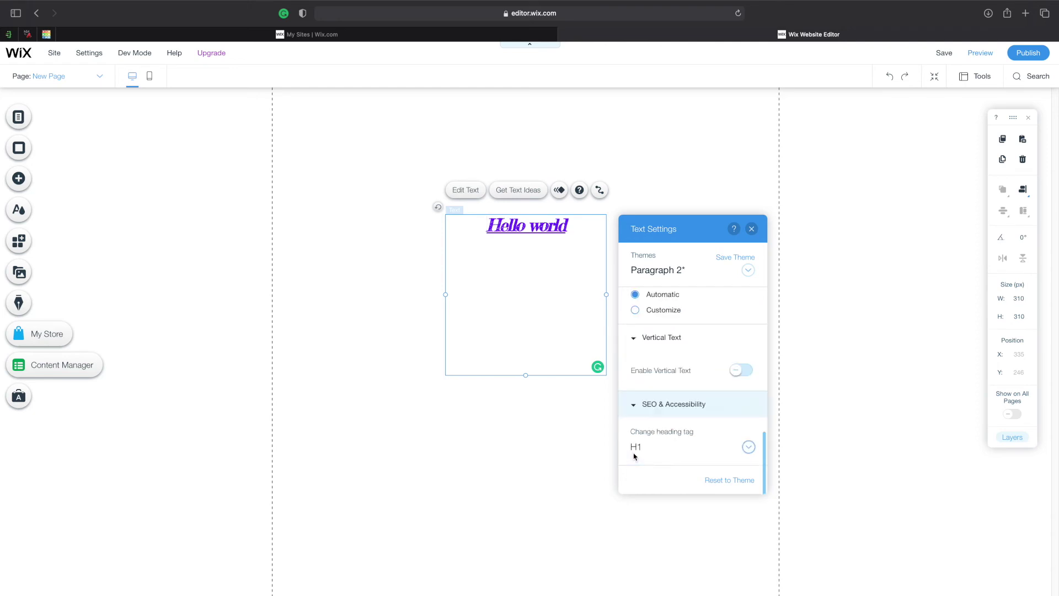
click(648, 408)
- Close the text settings and shrink the Hello world box to 59 px tall
scroll(650, 409, up, 5)
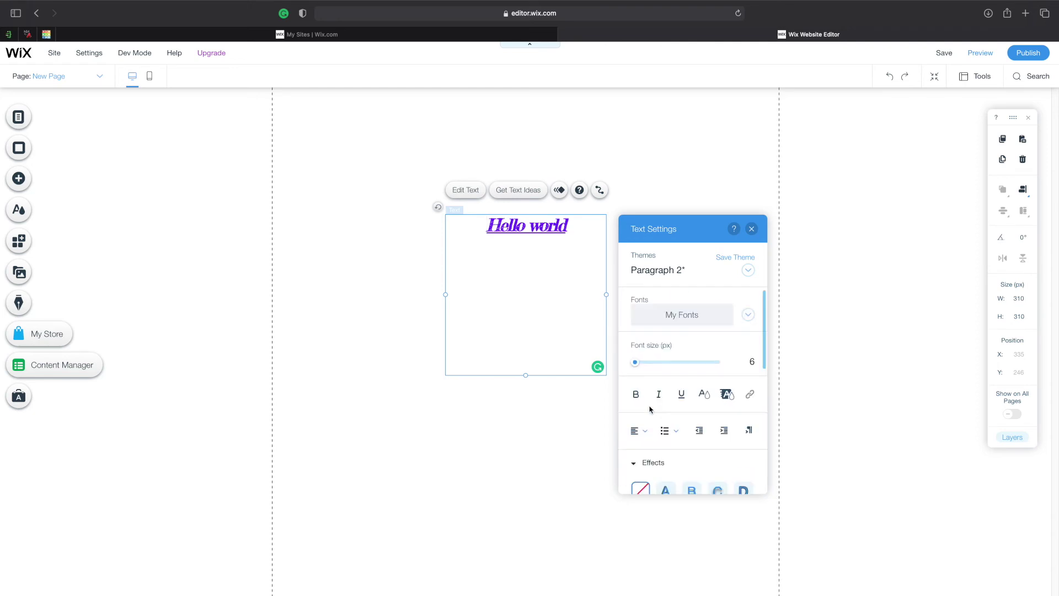
click(506, 462)
click(544, 240)
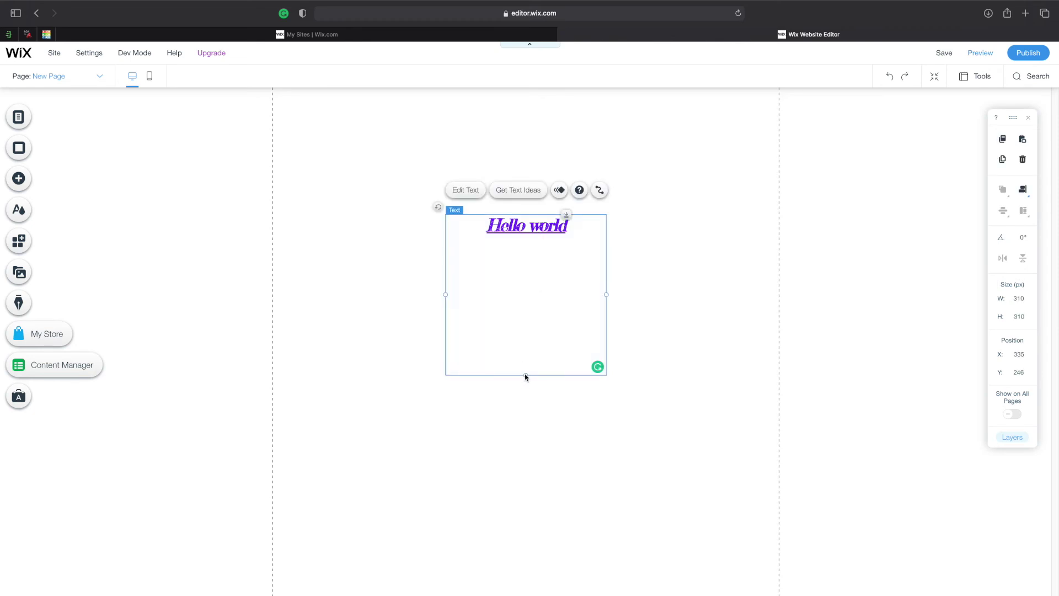
drag(526, 375, 525, 246)
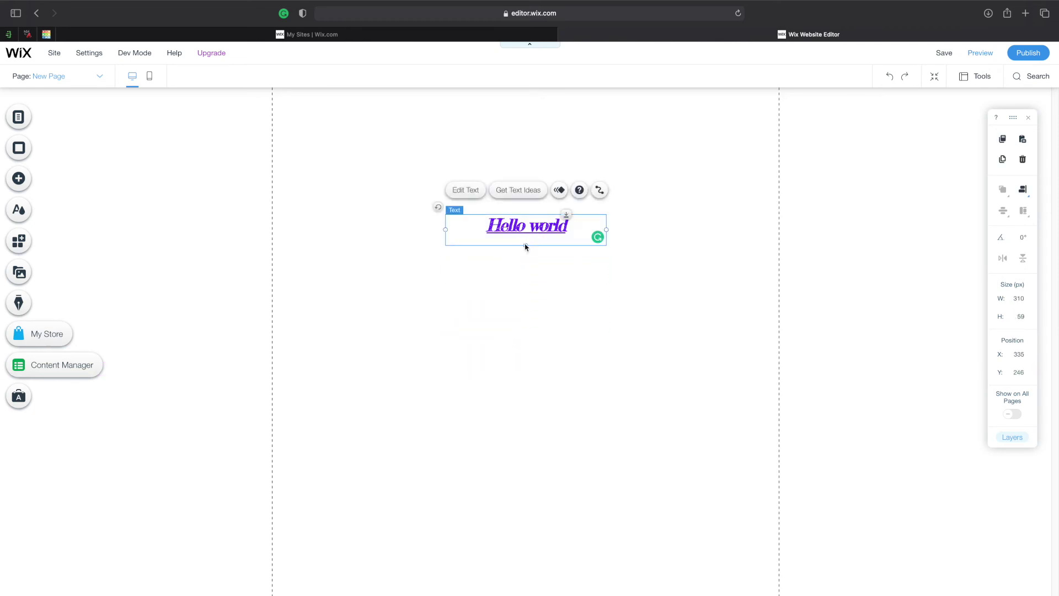
- Reselect the Hello world text and start a font upload from its Fonts list's Upload Fonts
click(550, 366)
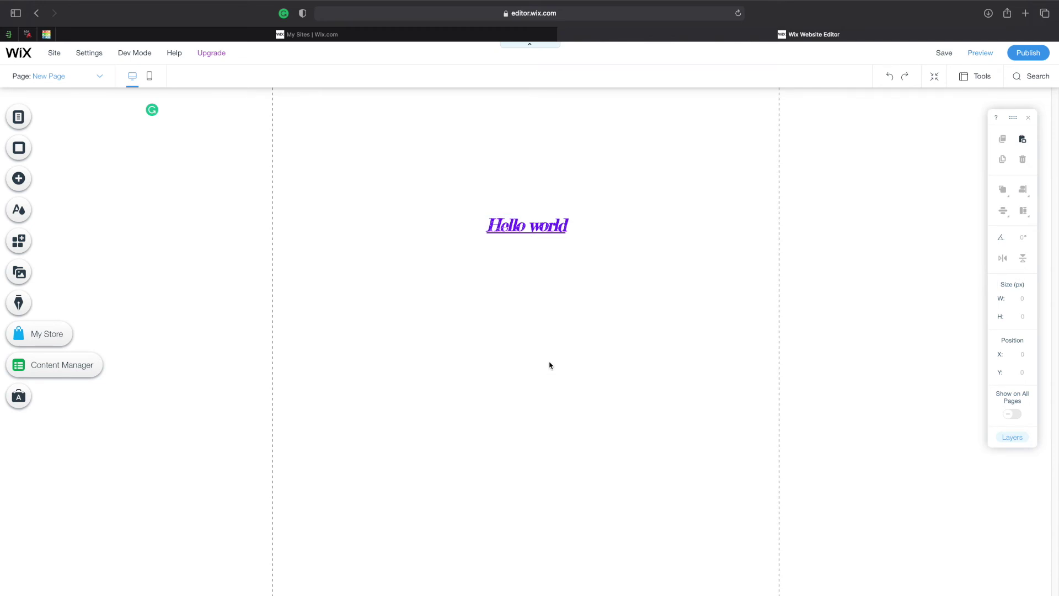
click(524, 232)
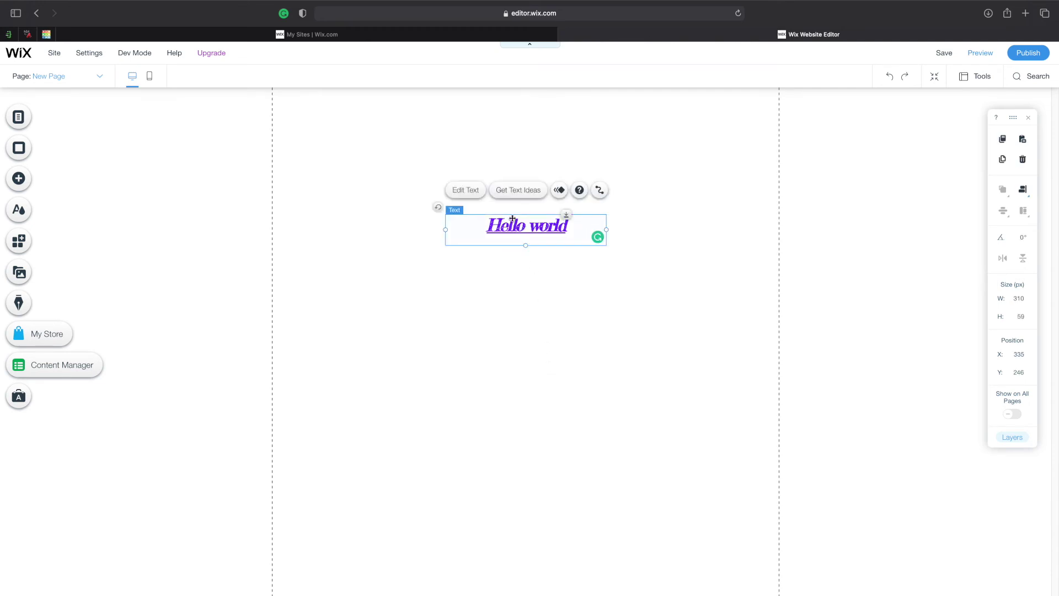
click(470, 191)
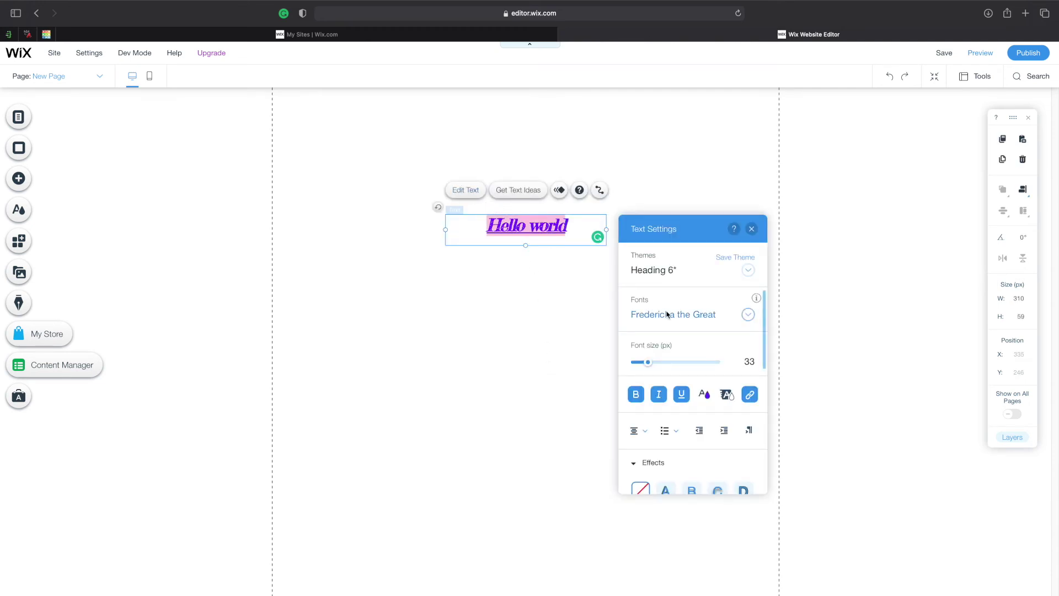
click(674, 314)
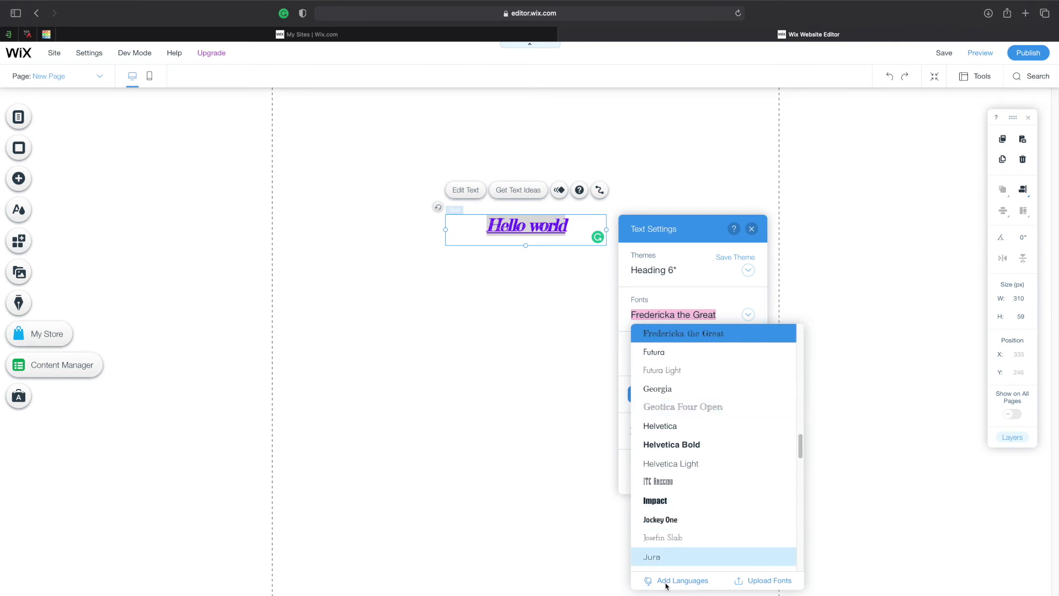
click(770, 581)
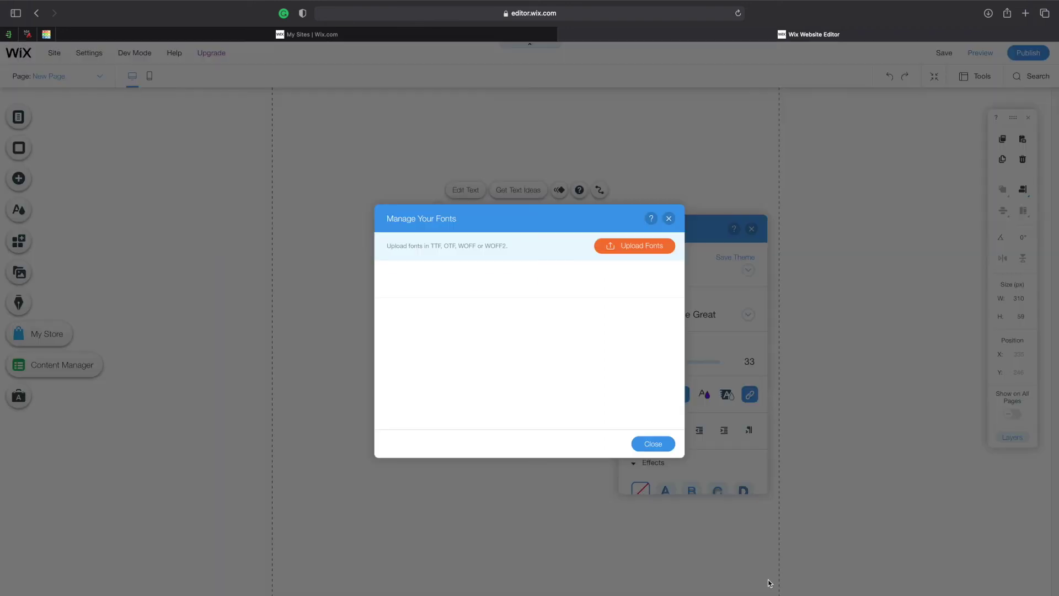
click(639, 248)
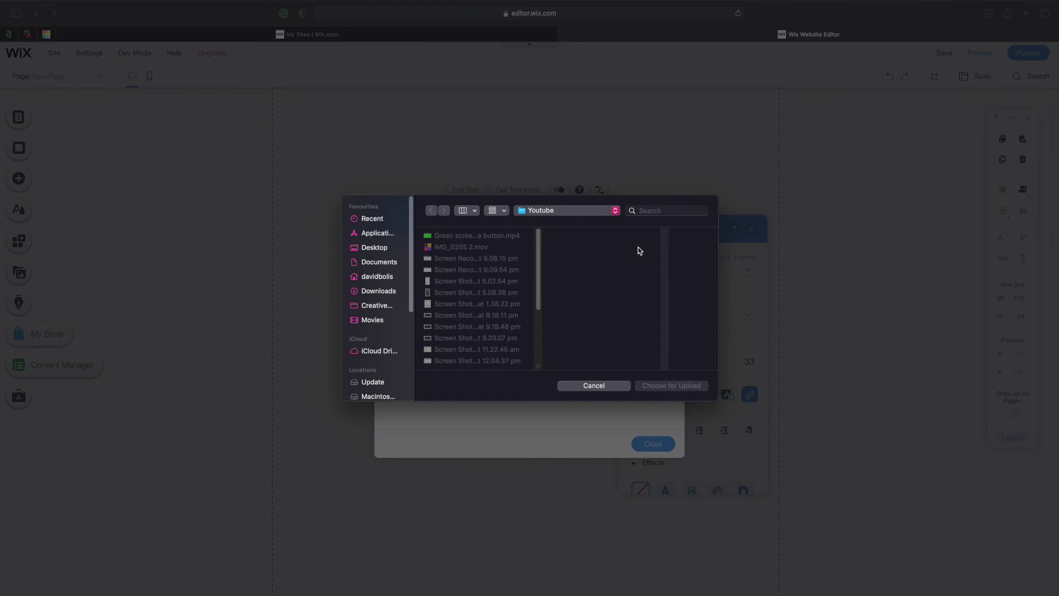
- Upload Roboto-Bold.ttf from the Downloads/Roboto folder
click(365, 293)
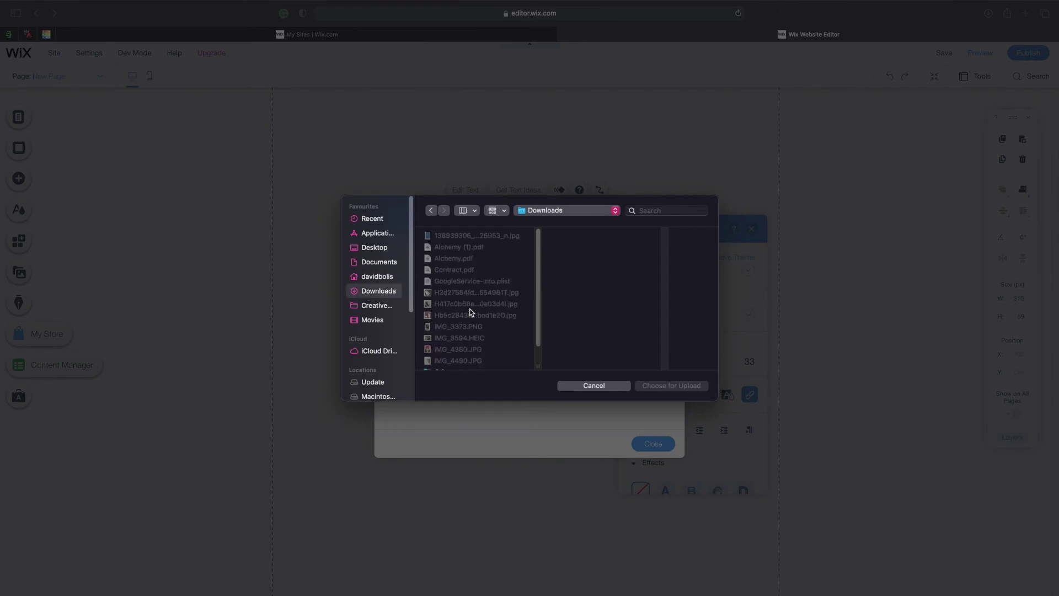
scroll(472, 313, down, 2)
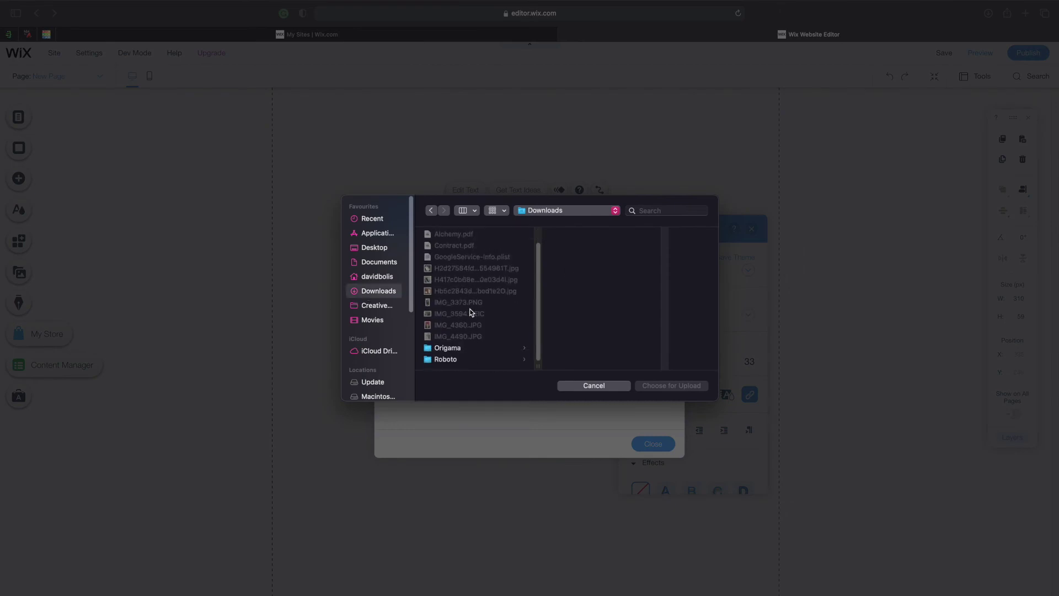
click(445, 360)
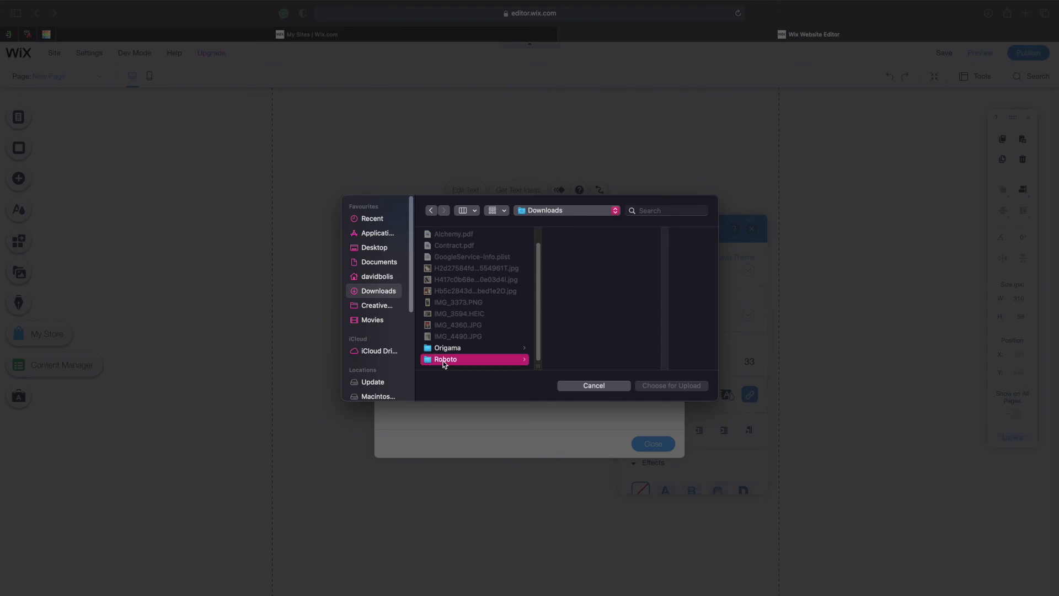
scroll(616, 264, down, 1)
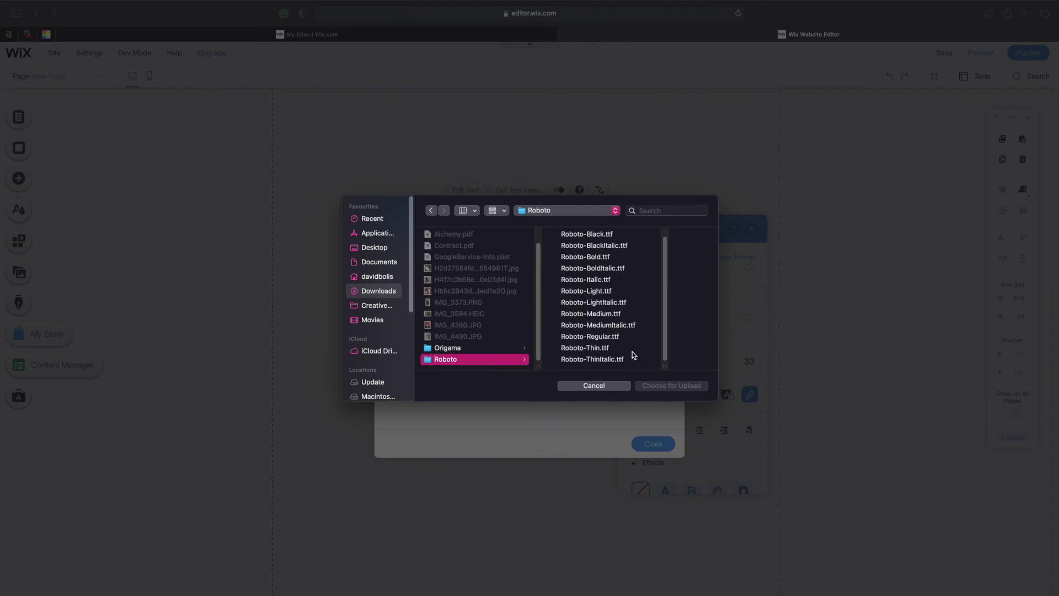
scroll(635, 354, up, 1)
click(595, 262)
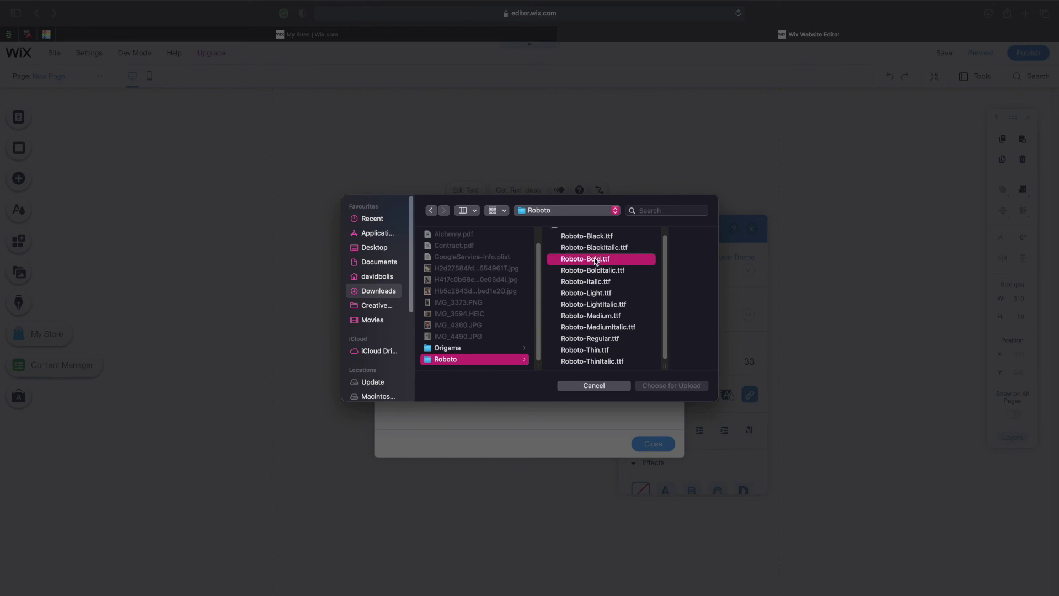
click(652, 387)
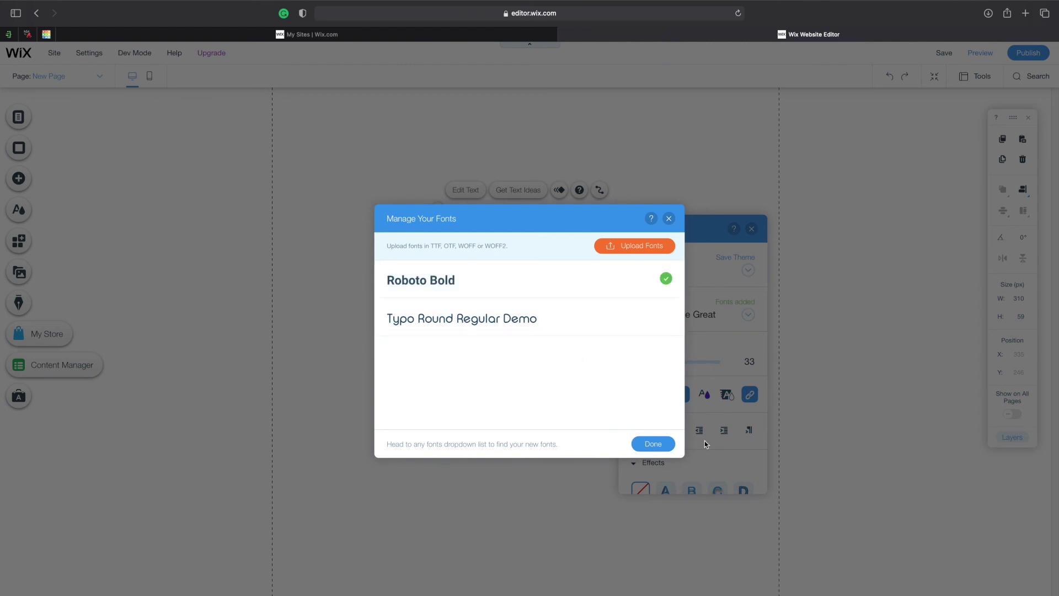
- Close the font manager and switch the Hello world heading from Fredericka the Great to Roboto Bold
click(666, 445)
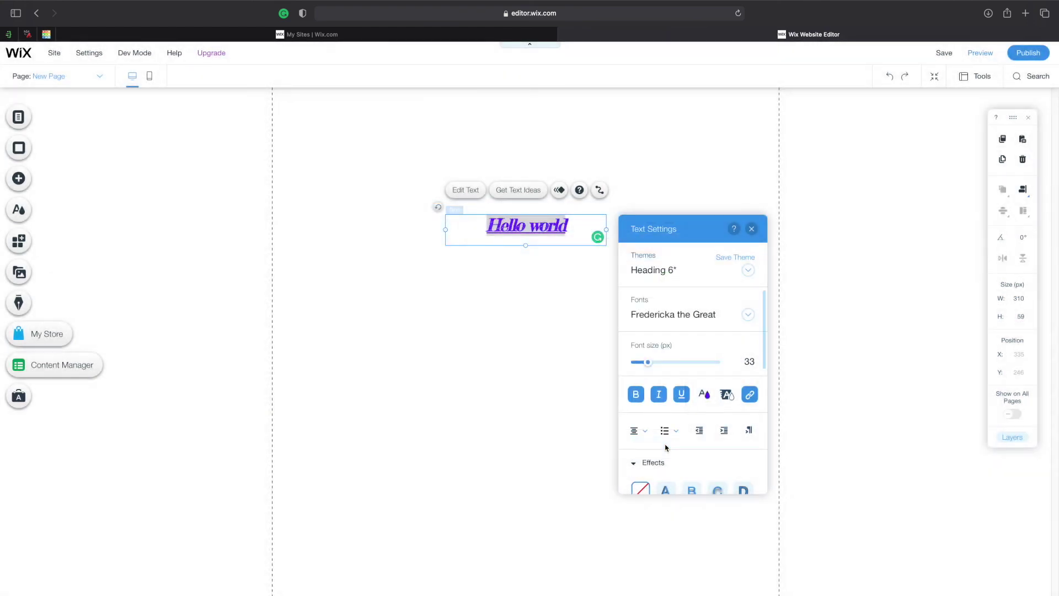
click(687, 316)
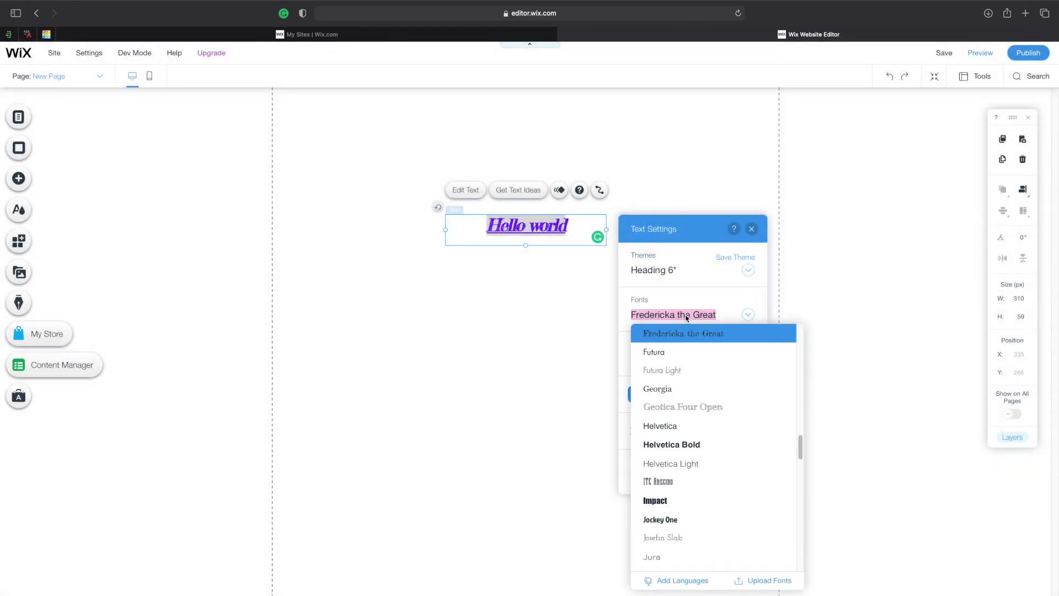
scroll(694, 338, up, 10)
click(711, 333)
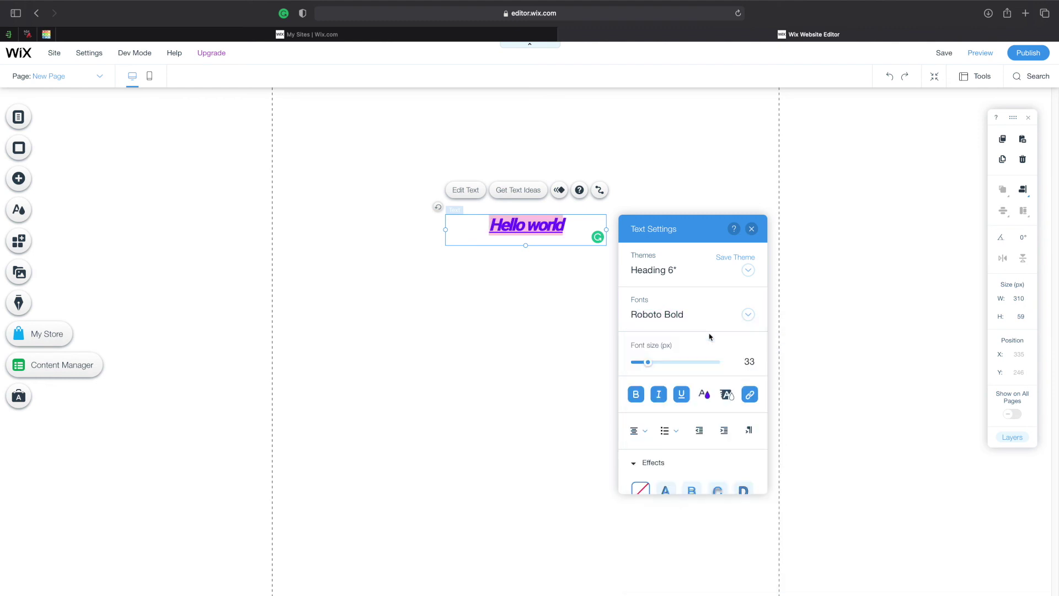